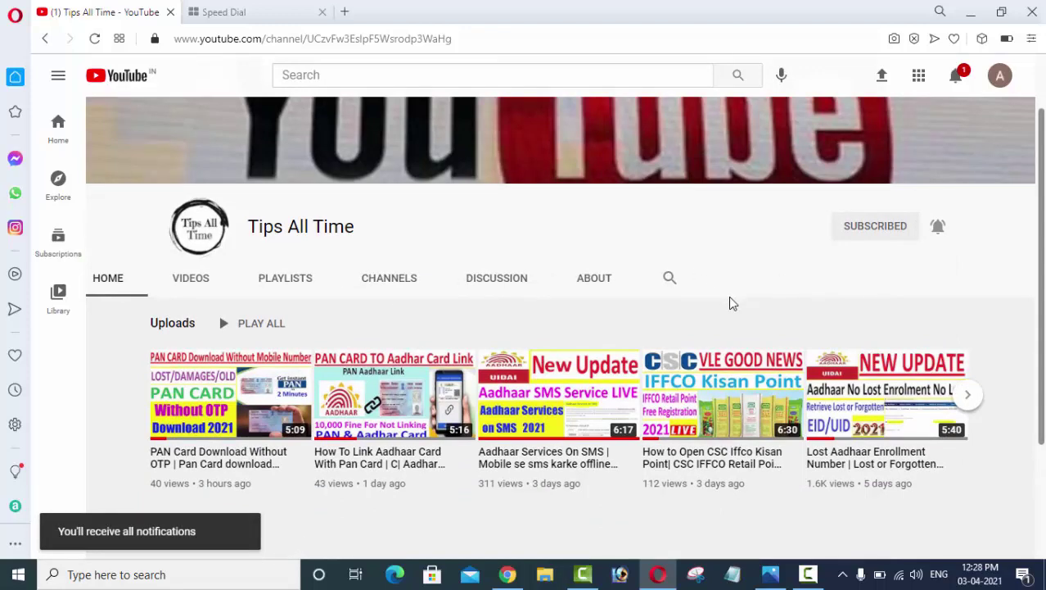
{"action": "scroll", "coordinate": [733, 305], "scroll_direction": "up", "scroll_amount": 1}
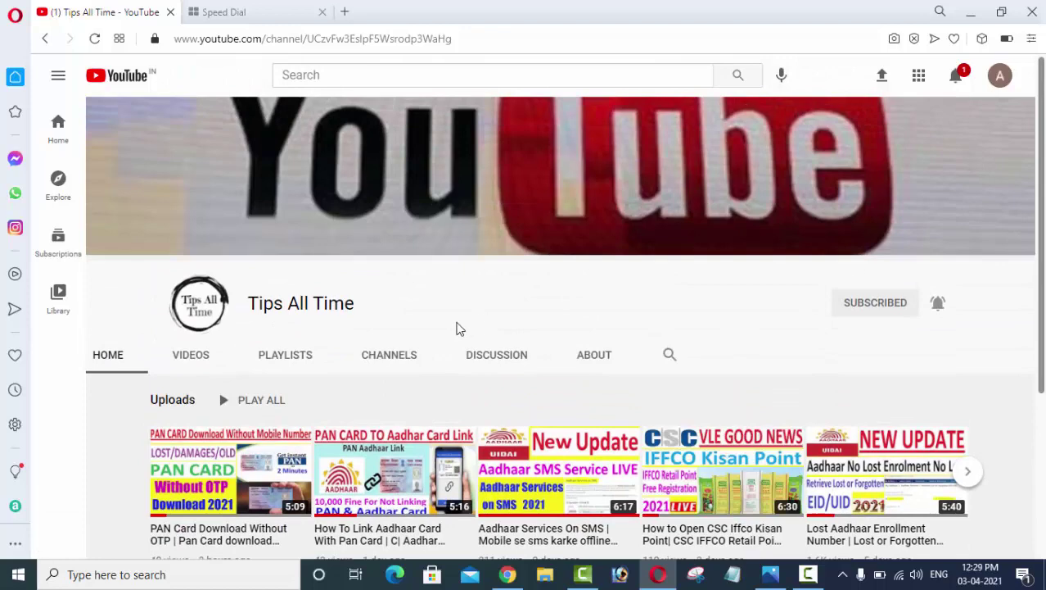
{"action": "scroll", "coordinate": [556, 277], "scroll_direction": "down", "scroll_amount": 2}
{"action": "scroll", "coordinate": [619, 320], "scroll_direction": "up", "scroll_amount": 2}
Step: Switch to Chrome and bring up the Update Client Lite information cards on the CSC Demographic Update page
{"action": "left_click", "coordinate": [508, 574]}
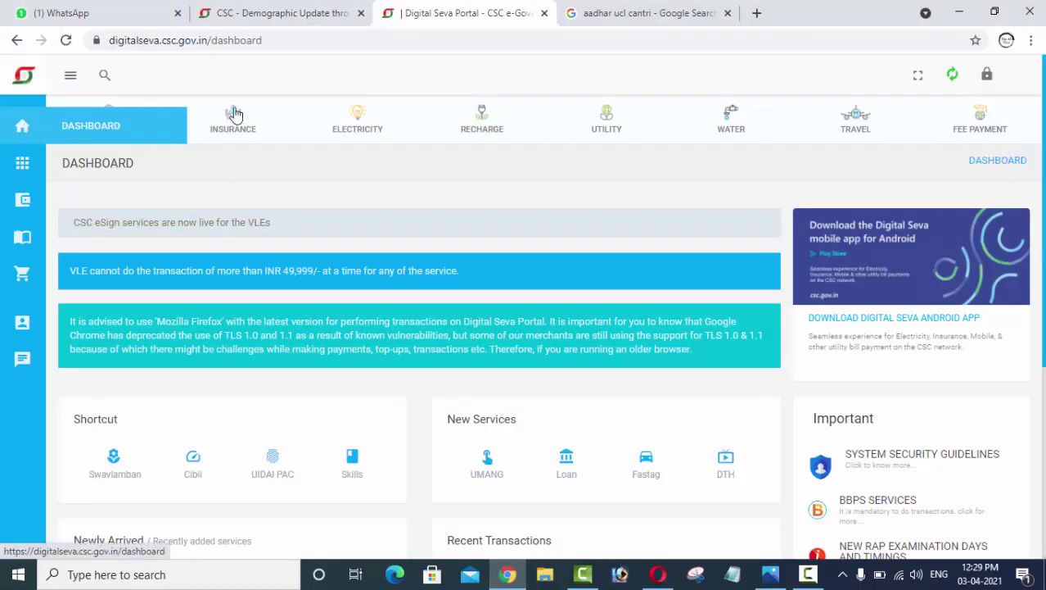
{"action": "left_click", "coordinate": [236, 18]}
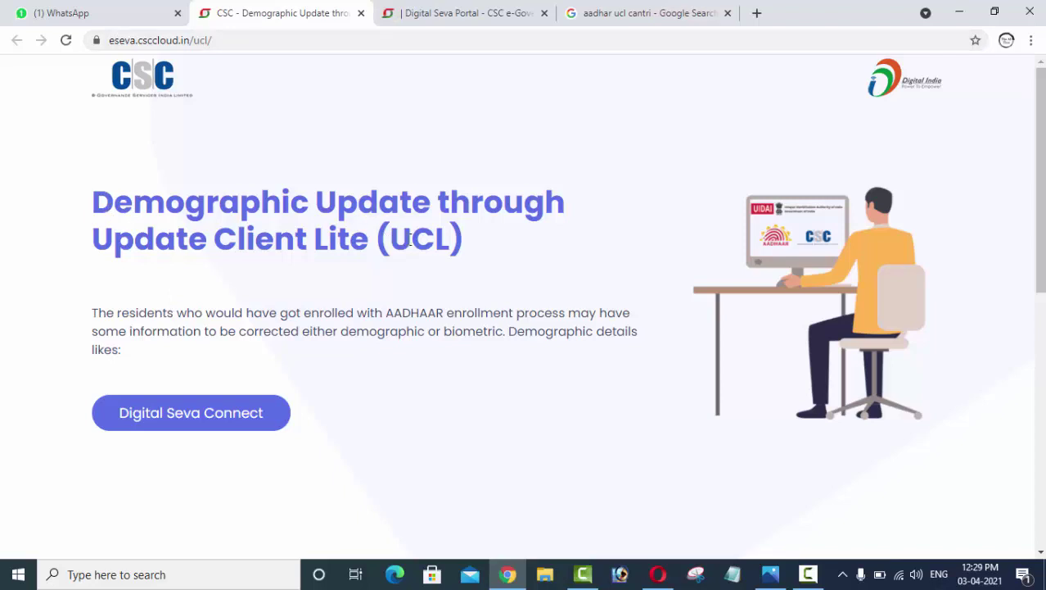
{"action": "scroll", "coordinate": [409, 237], "scroll_direction": "down", "scroll_amount": 1}
{"action": "scroll", "coordinate": [407, 239], "scroll_direction": "down", "scroll_amount": 1}
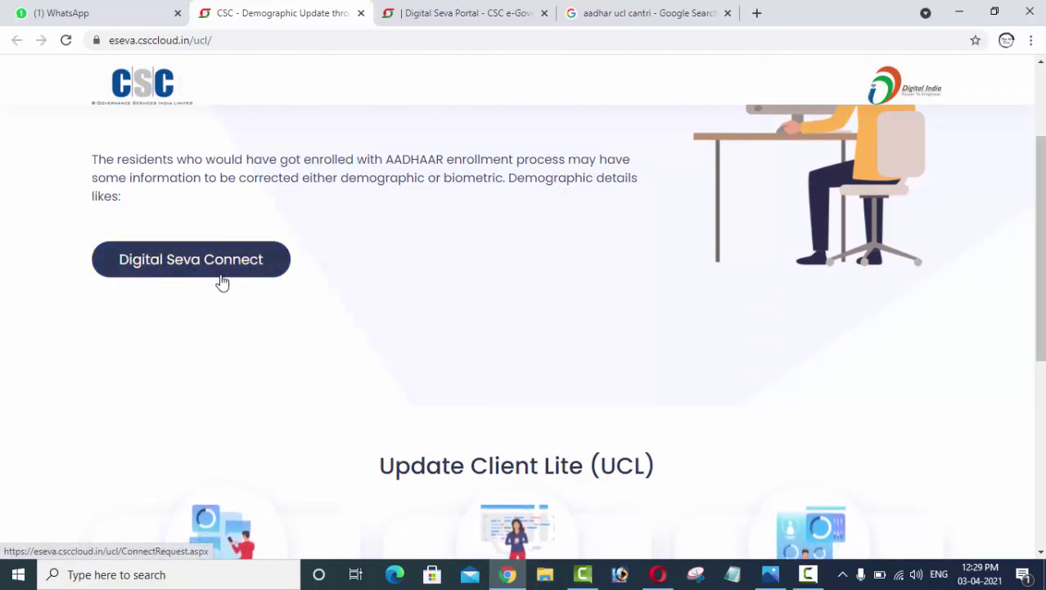
{"action": "scroll", "coordinate": [343, 299], "scroll_direction": "down", "scroll_amount": 5}
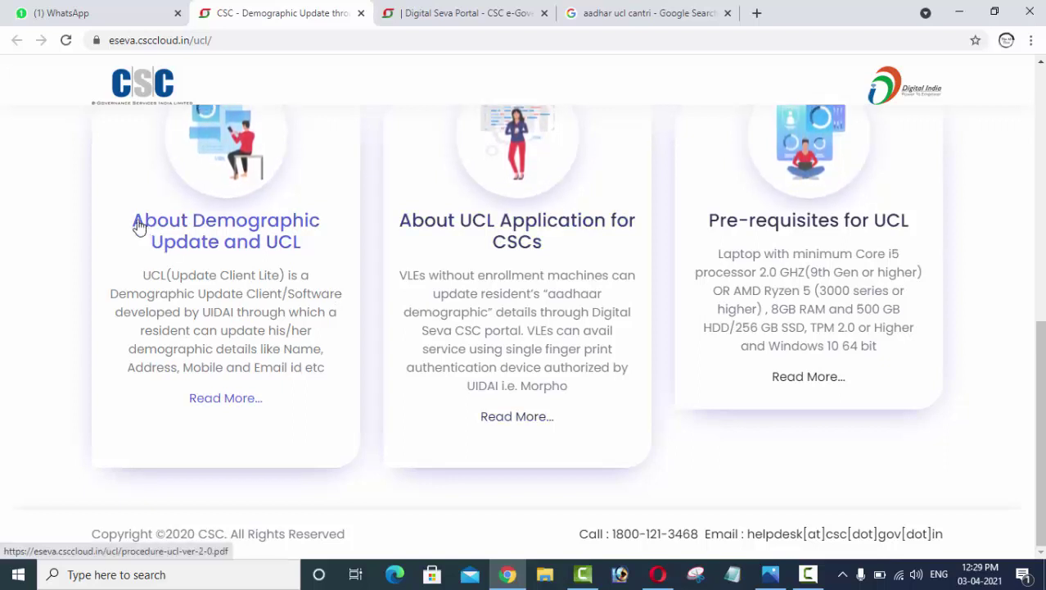
Step: Read the cards on Demographic Update and UCL, the UCL application for CSCs, and the UCL laptop pre-requisites
{"action": "left_click_drag", "start_coordinate": [139, 282], "coordinate": [317, 385]}
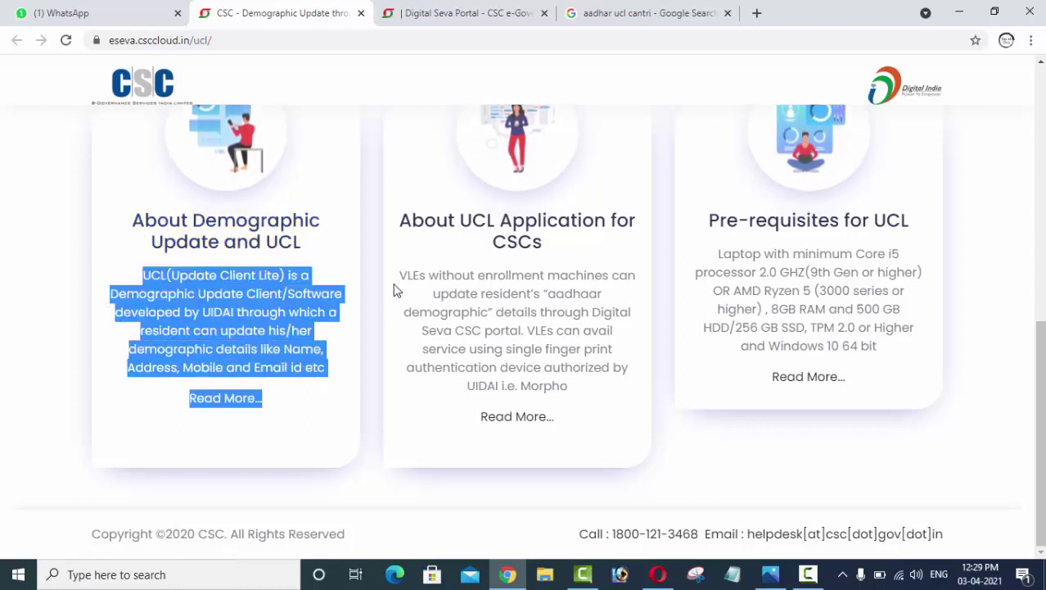
{"action": "left_click_drag", "start_coordinate": [399, 276], "coordinate": [617, 402]}
{"action": "left_click_drag", "start_coordinate": [721, 253], "coordinate": [894, 353]}
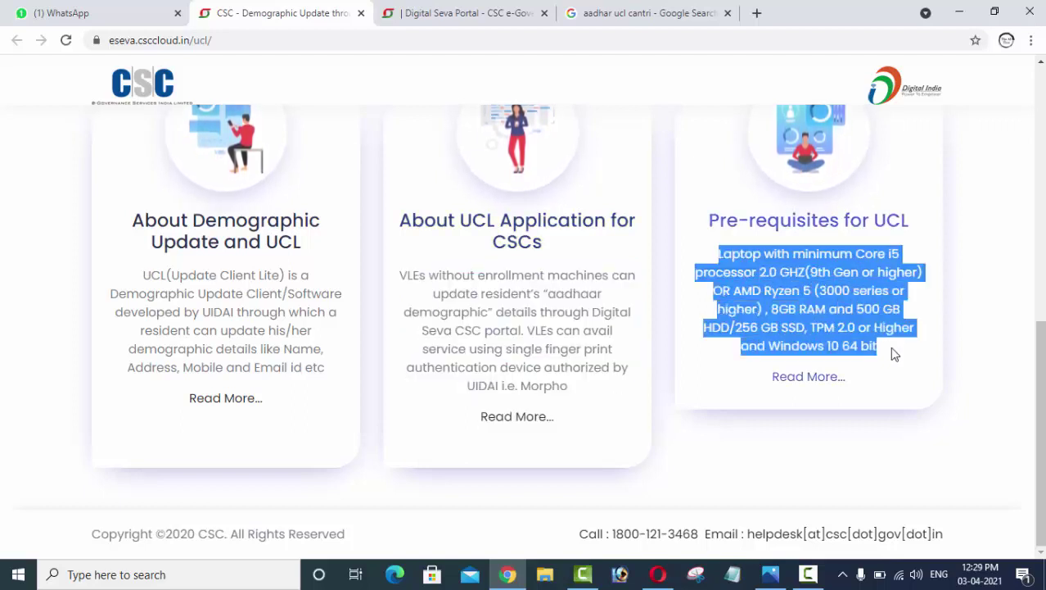
{"action": "left_click", "coordinate": [720, 245]}
{"action": "left_click_drag", "start_coordinate": [720, 260], "coordinate": [779, 260]}
{"action": "left_click_drag", "start_coordinate": [856, 254], "coordinate": [907, 267]}
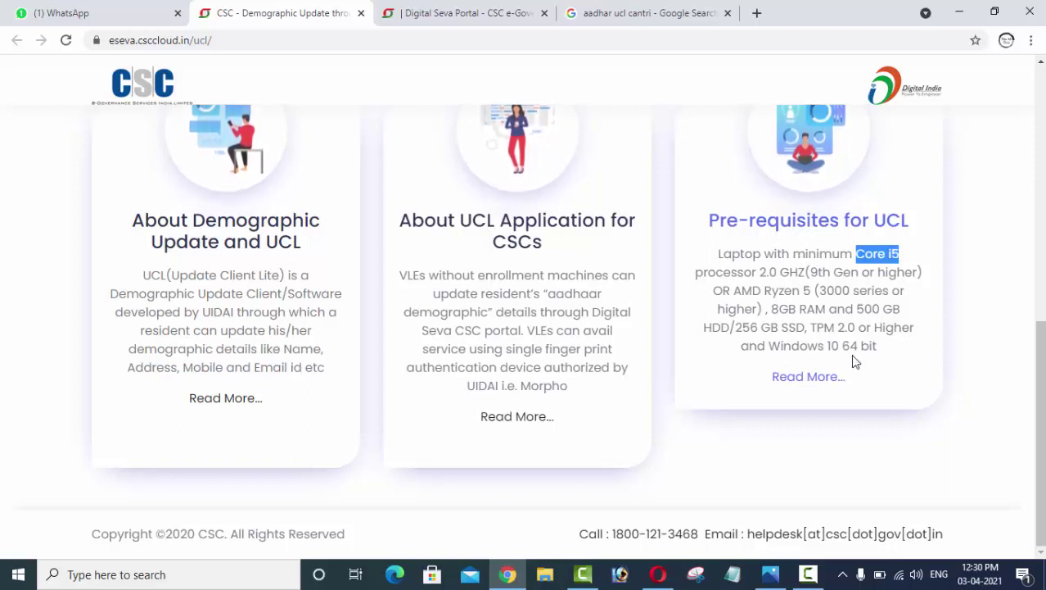
Step: Follow the Read More link under Pre-requisites for UCL and look over the page it opens
{"action": "left_click", "coordinate": [806, 378]}
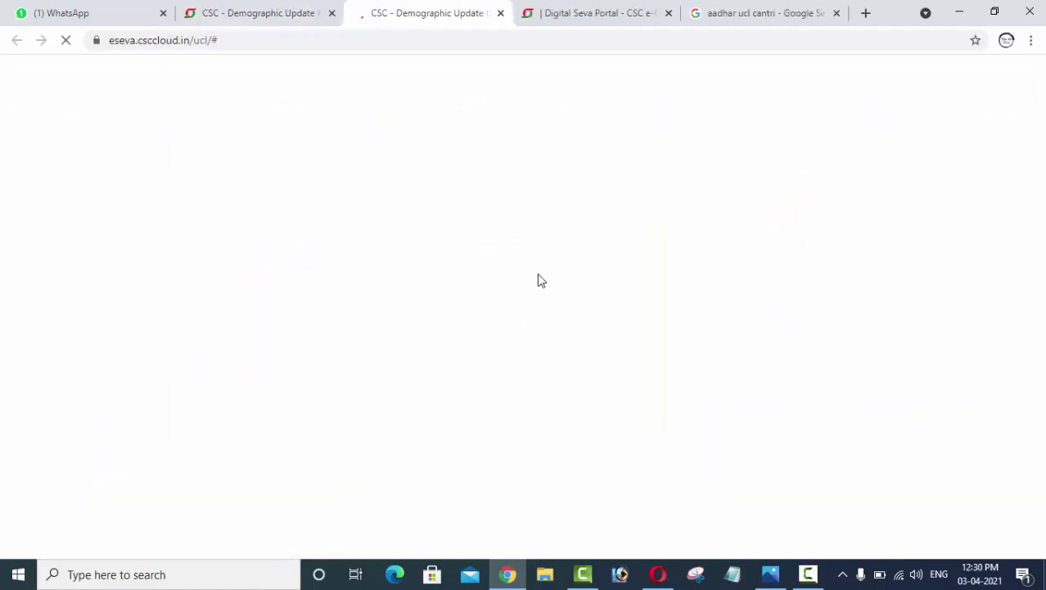
{"action": "scroll", "coordinate": [537, 279], "scroll_direction": "down", "scroll_amount": 6}
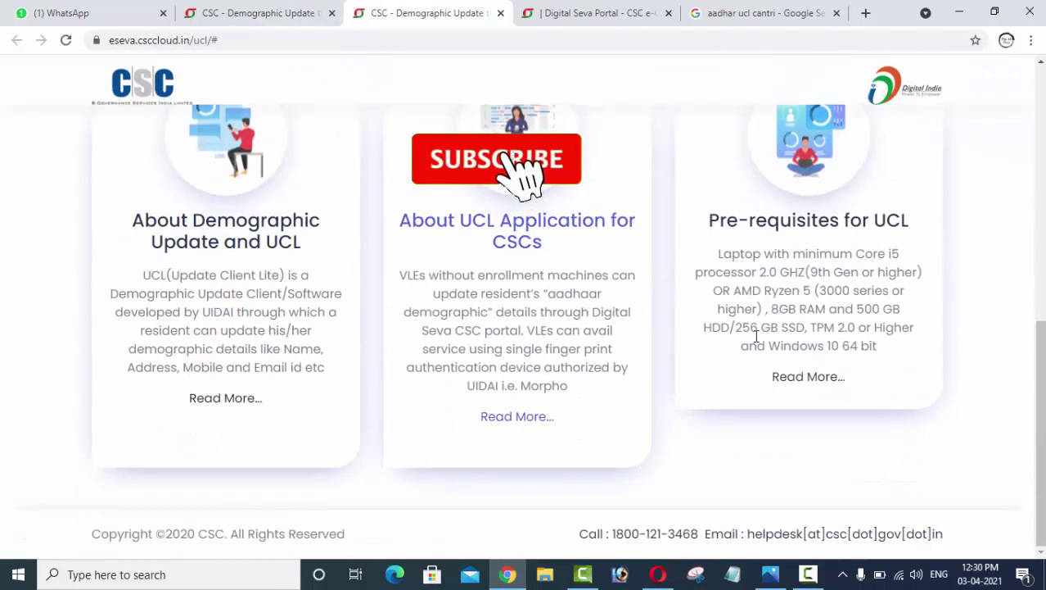
{"action": "scroll", "coordinate": [816, 316], "scroll_direction": "up", "scroll_amount": 3}
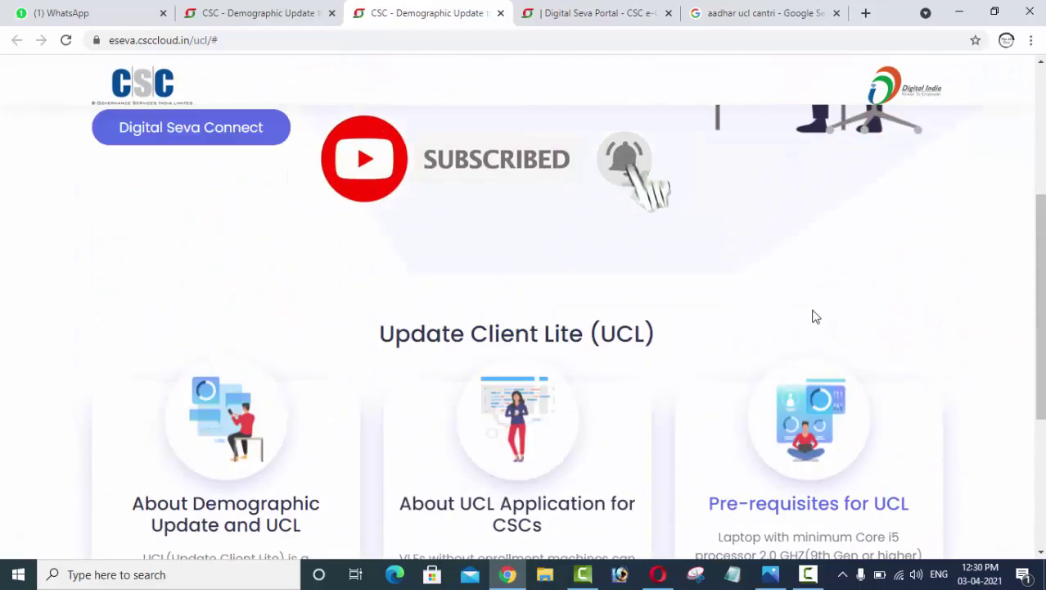
{"action": "scroll", "coordinate": [816, 317], "scroll_direction": "up", "scroll_amount": 3}
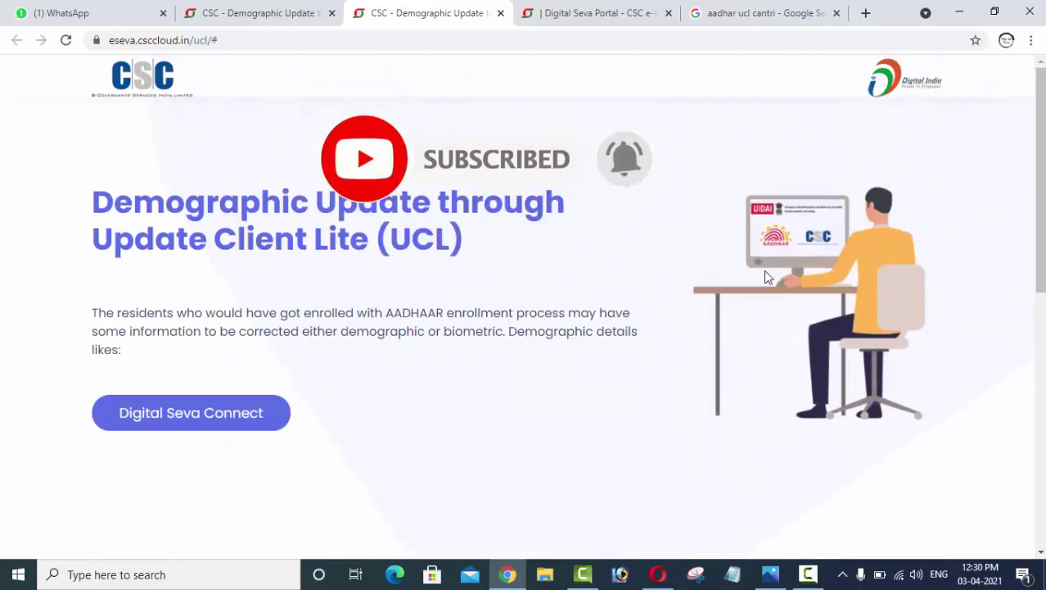
Step: Sign in through Digital Seva Connect with the CSC account's username and password
{"action": "left_click", "coordinate": [176, 417]}
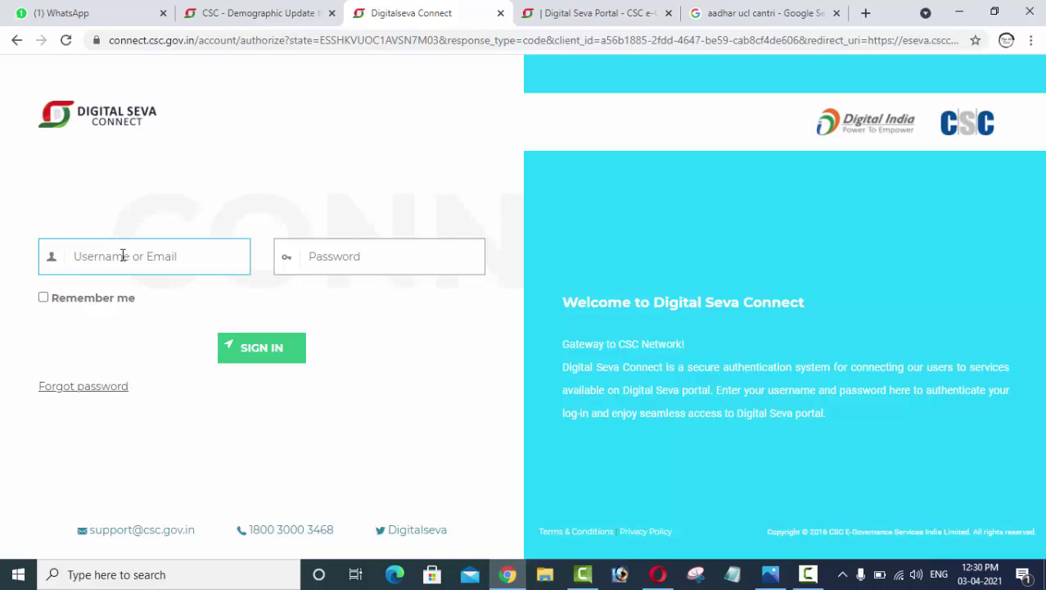
{"action": "left_click", "coordinate": [305, 255]}
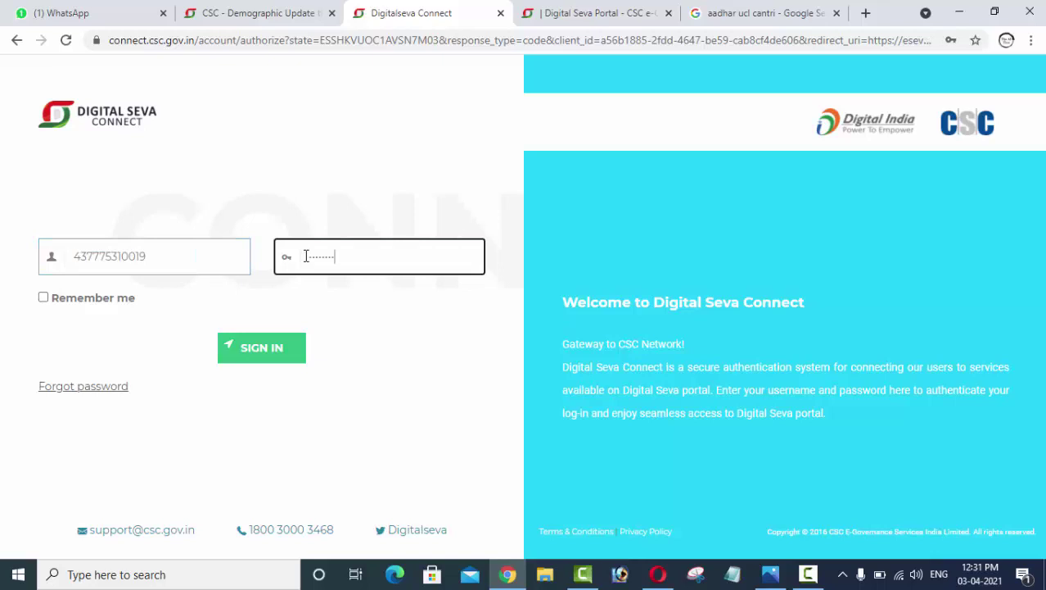
{"action": "left_click", "coordinate": [252, 350]}
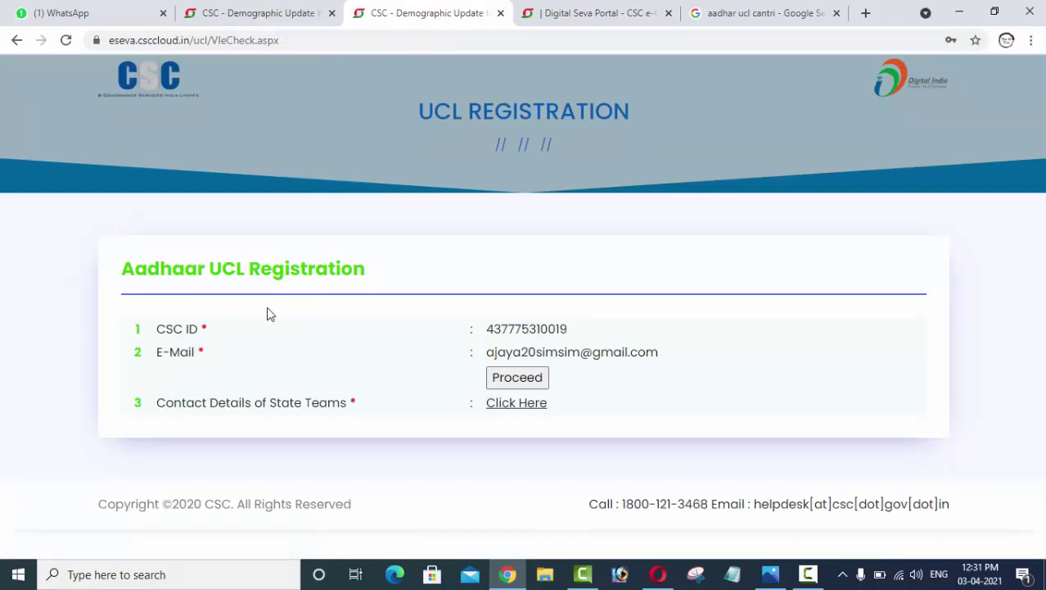
Step: Check the CSC ID and e-mail on the Aadhaar UCL Registration page and proceed to the registration form
{"action": "double_click", "coordinate": [160, 329]}
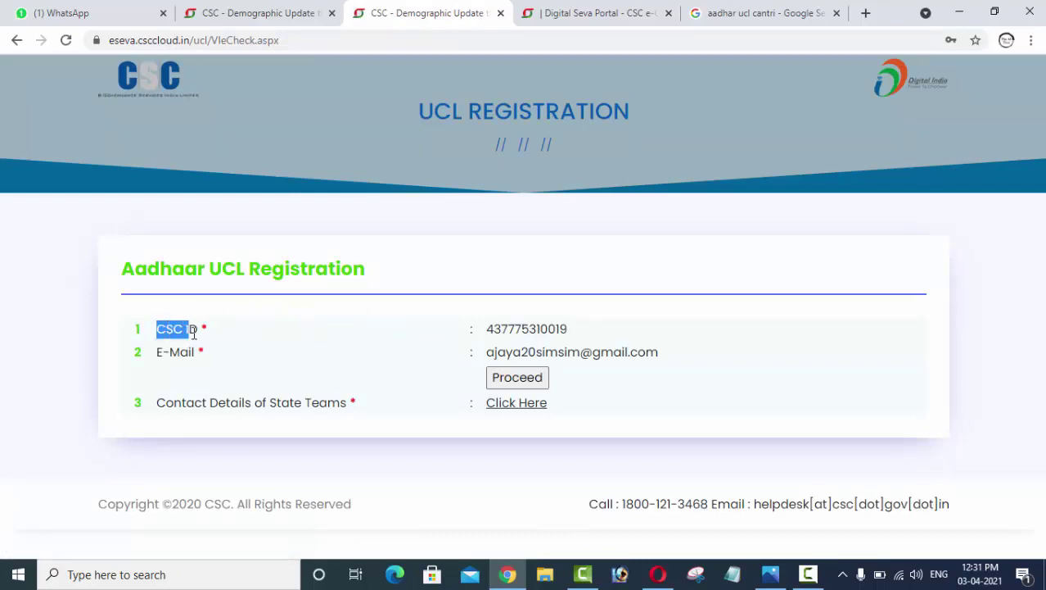
{"action": "left_click", "coordinate": [465, 331]}
{"action": "left_click_drag", "start_coordinate": [465, 330], "coordinate": [587, 329]}
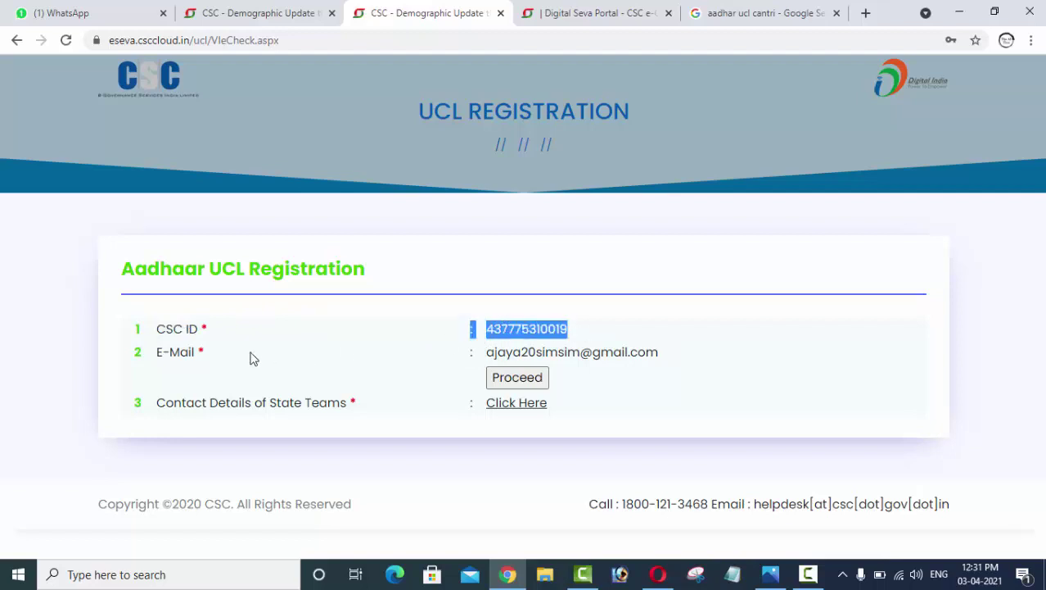
{"action": "left_click", "coordinate": [490, 353]}
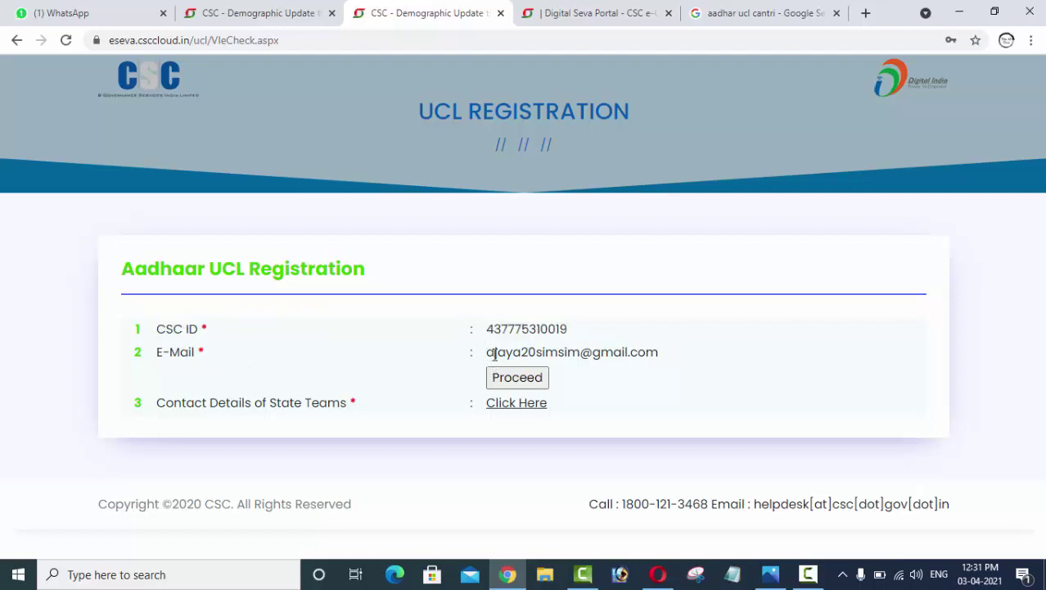
{"action": "left_click_drag", "start_coordinate": [494, 354], "coordinate": [670, 365]}
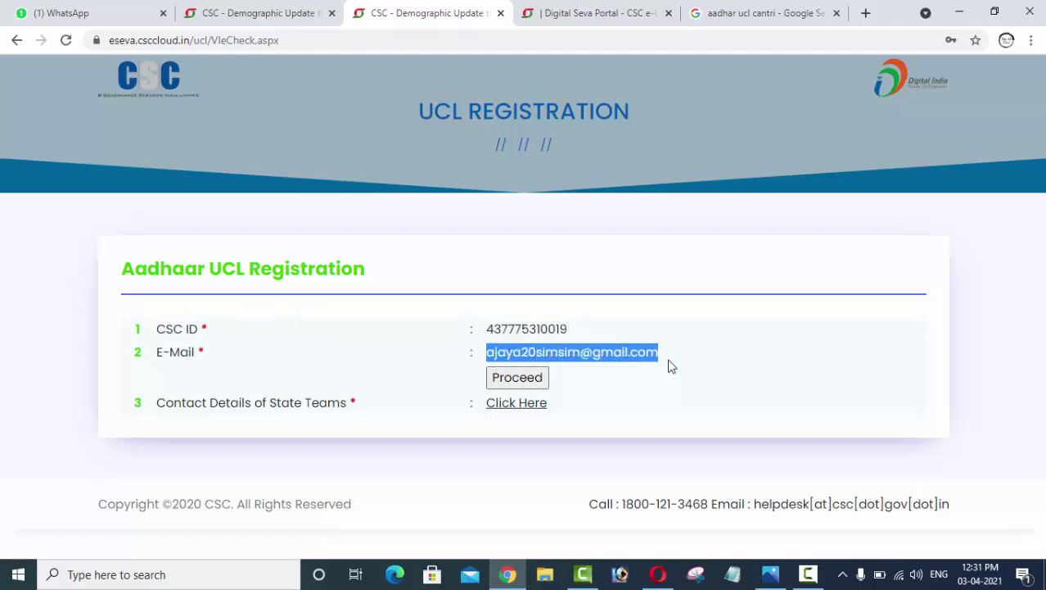
{"action": "left_click", "coordinate": [511, 384]}
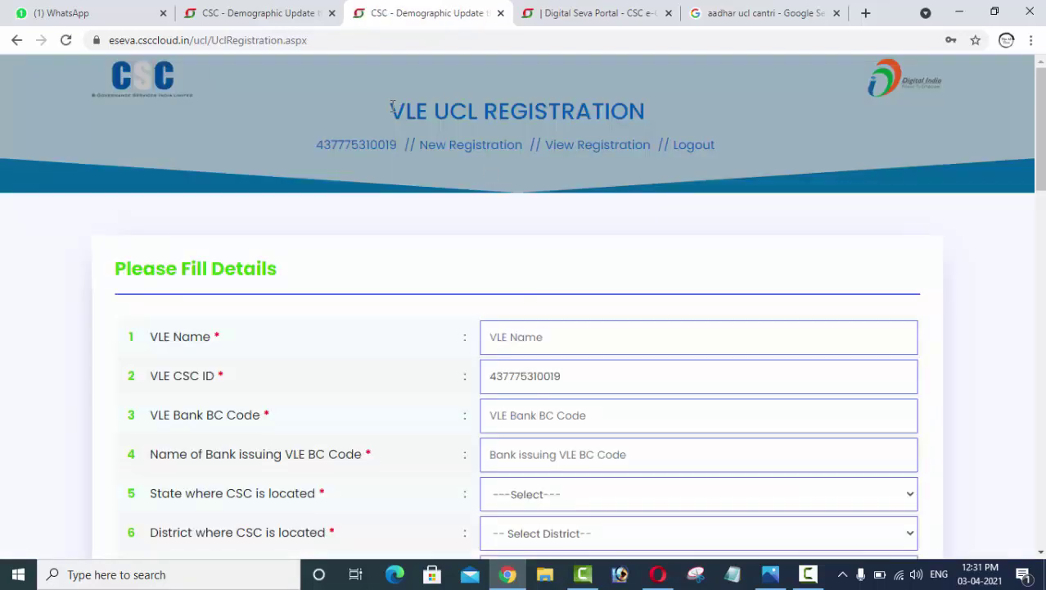
Step: Review the VLE UCL Registration page's header and the required fields of the whole form
{"action": "left_click_drag", "start_coordinate": [394, 109], "coordinate": [427, 112]}
{"action": "left_click", "coordinate": [459, 170]}
{"action": "left_click_drag", "start_coordinate": [317, 145], "coordinate": [385, 145]}
{"action": "scroll", "coordinate": [367, 145], "scroll_direction": "down", "scroll_amount": 1}
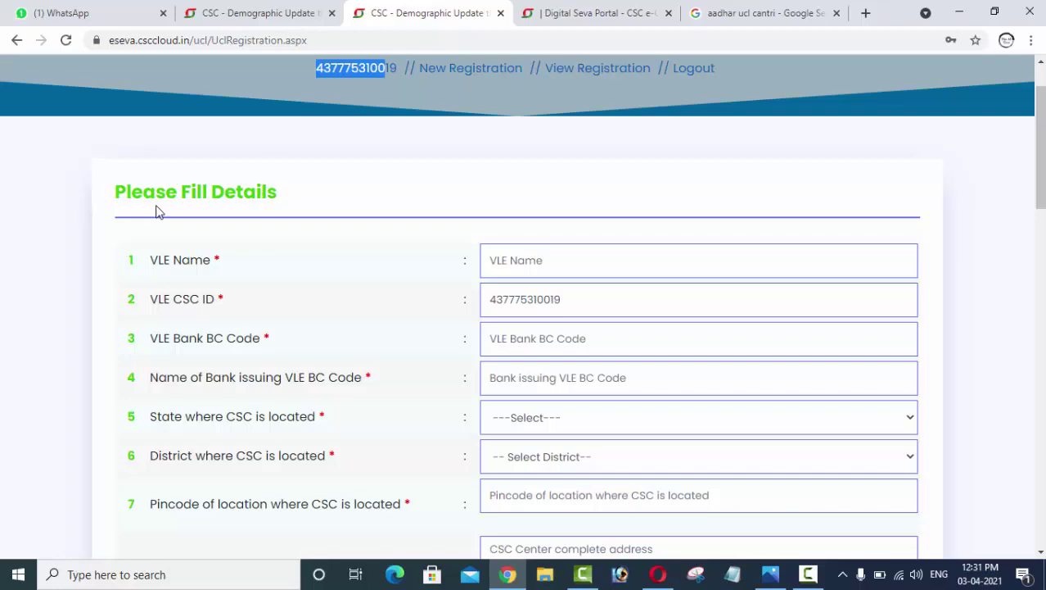
{"action": "left_click_drag", "start_coordinate": [115, 196], "coordinate": [258, 189]}
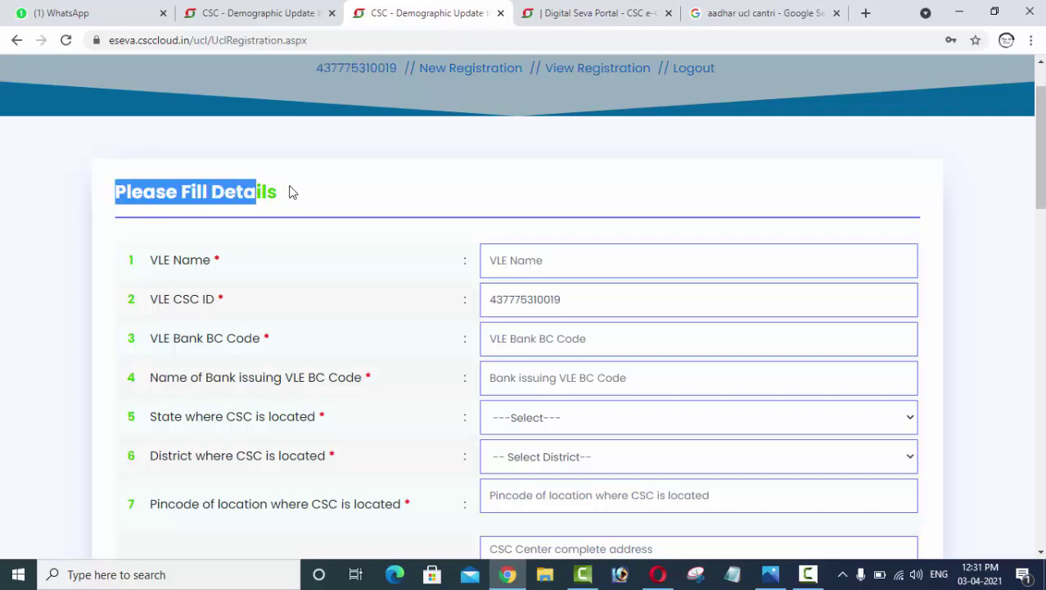
{"action": "left_click", "coordinate": [292, 193]}
{"action": "scroll", "coordinate": [472, 276], "scroll_direction": "down", "scroll_amount": 8}
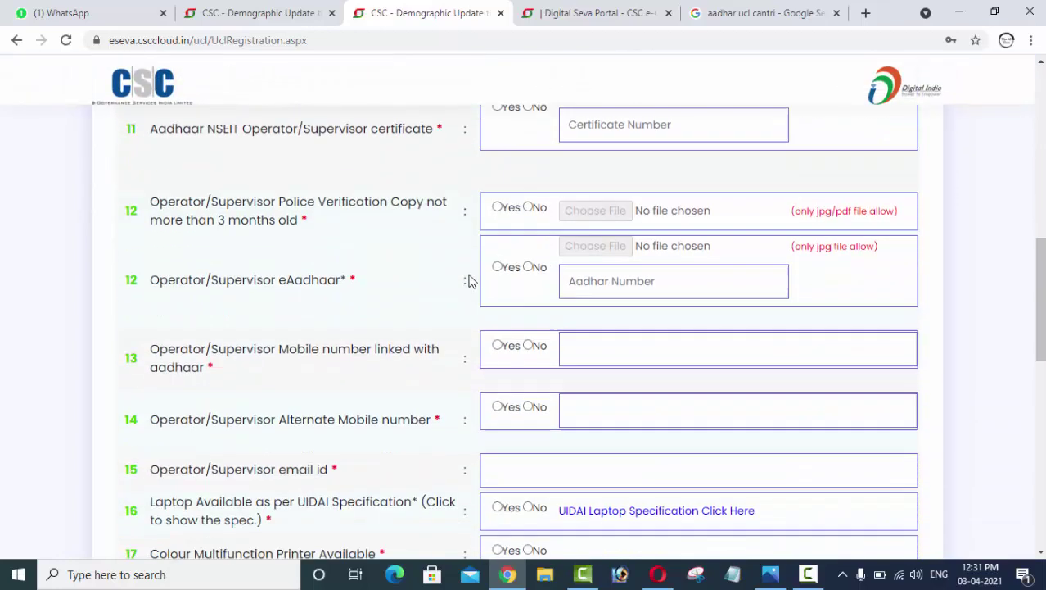
{"action": "scroll", "coordinate": [470, 281], "scroll_direction": "down", "scroll_amount": 10}
{"action": "scroll", "coordinate": [470, 281], "scroll_direction": "up", "scroll_amount": 10}
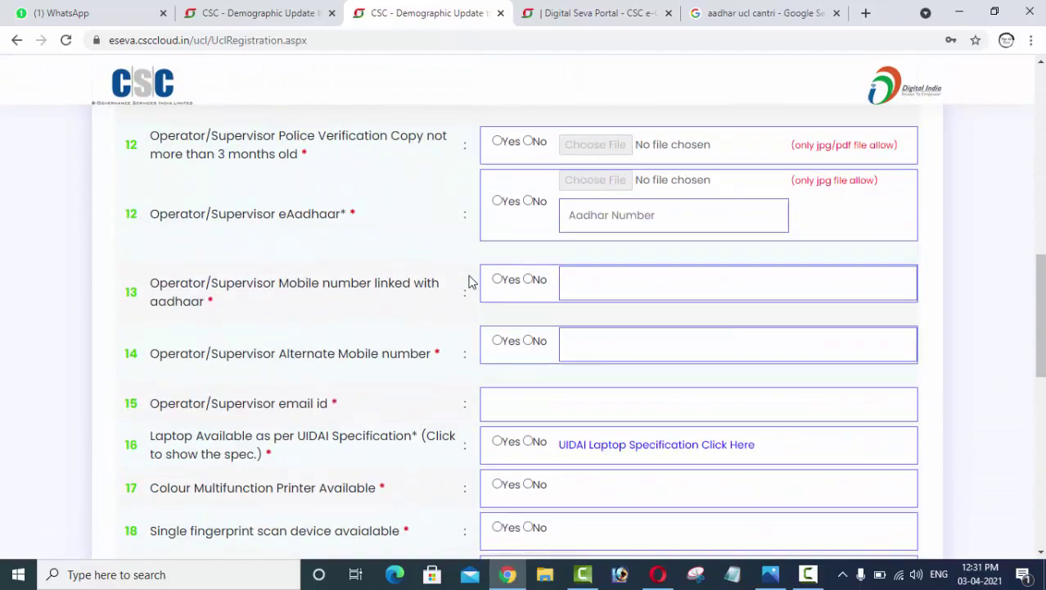
{"action": "scroll", "coordinate": [470, 281], "scroll_direction": "up", "scroll_amount": 9}
{"action": "scroll", "coordinate": [470, 281], "scroll_direction": "down", "scroll_amount": 3}
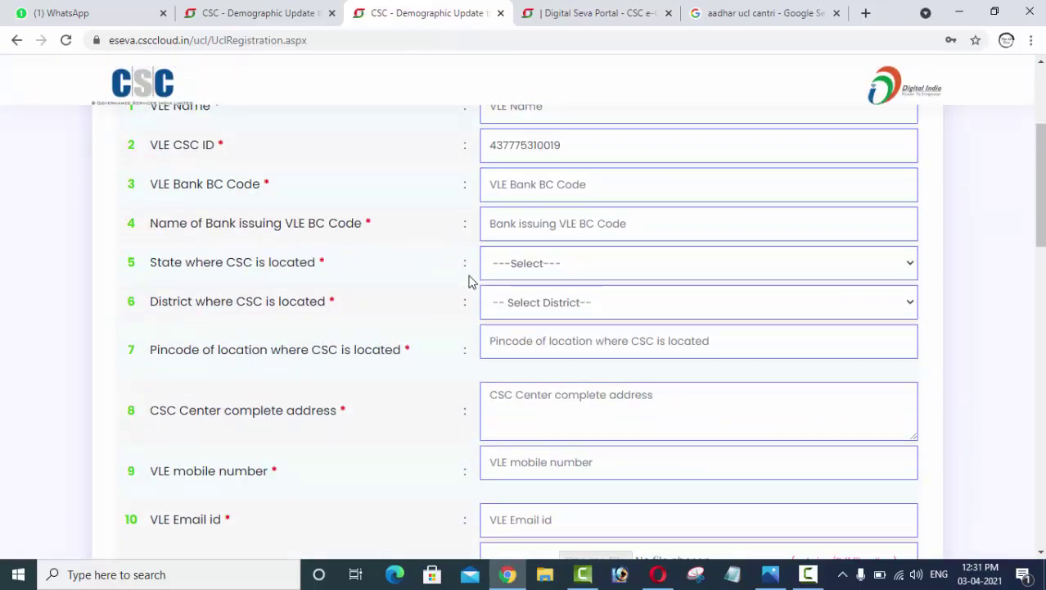
{"action": "scroll", "coordinate": [470, 281], "scroll_direction": "up", "scroll_amount": 2}
{"action": "scroll", "coordinate": [467, 280], "scroll_direction": "down", "scroll_amount": 1}
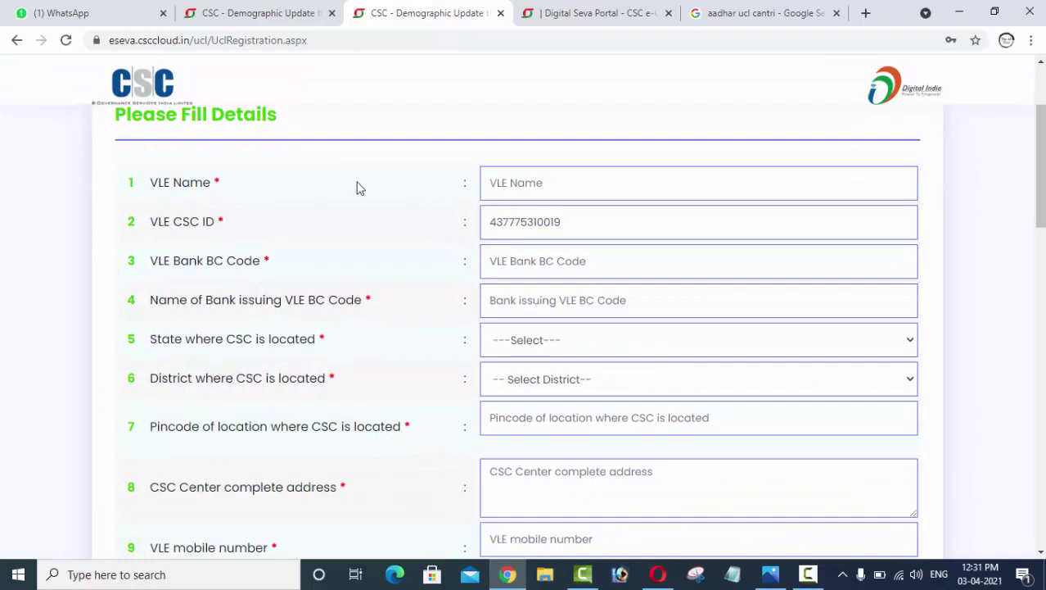
{"action": "left_click", "coordinate": [500, 182]}
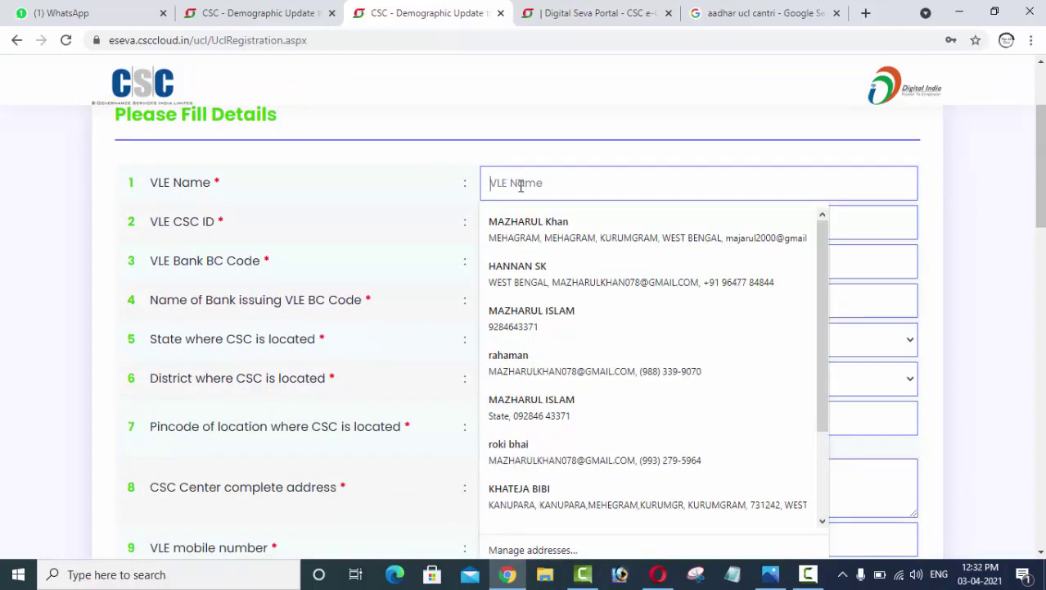
{"action": "left_click", "coordinate": [251, 14]}
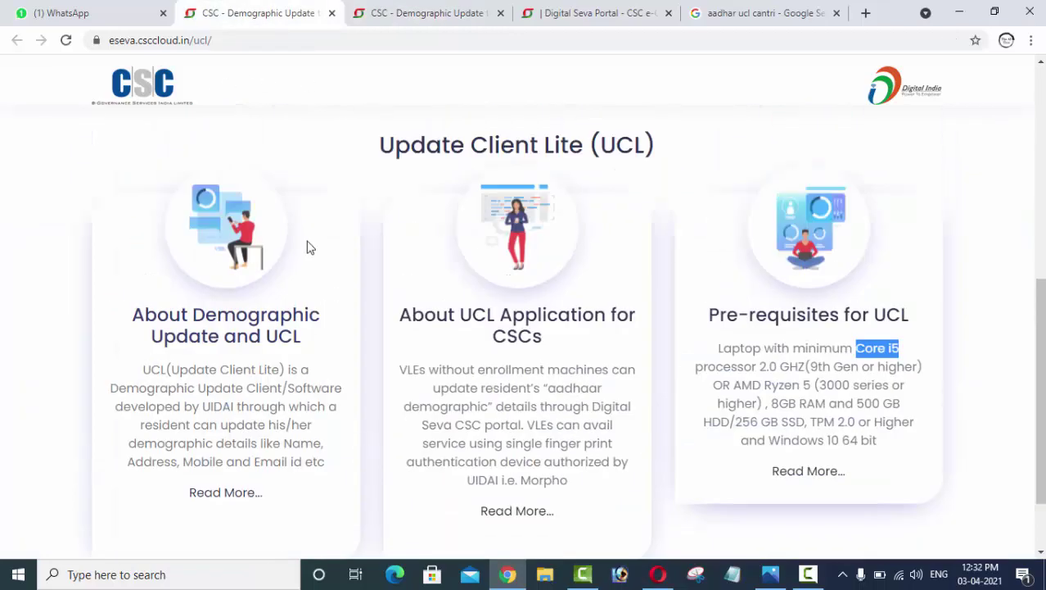
{"action": "scroll", "coordinate": [310, 247], "scroll_direction": "up", "scroll_amount": 3}
{"action": "left_click", "coordinate": [597, 13]}
{"action": "left_click", "coordinate": [426, 13]}
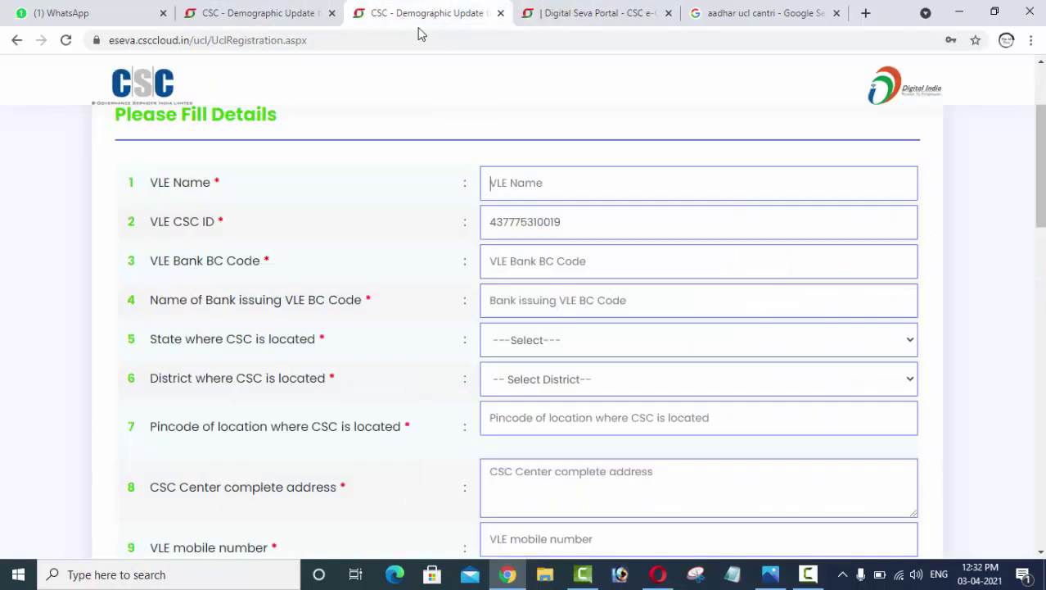
{"action": "left_click", "coordinate": [528, 187]}
{"action": "left_click", "coordinate": [408, 196]}
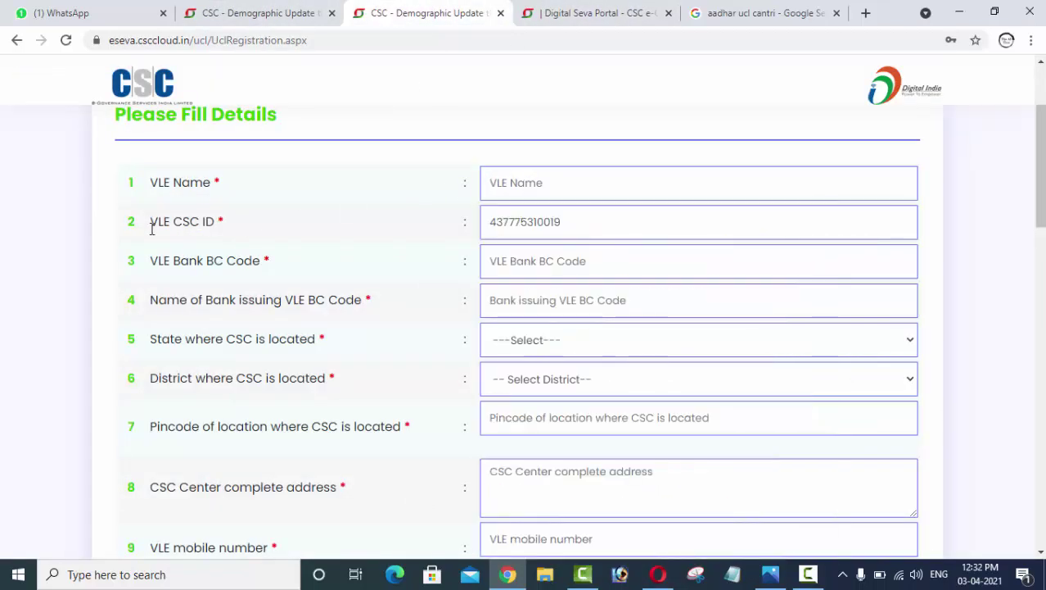
Step: Examine the VLE CSC ID and VLE Bank BC Code entries of the registration form
{"action": "left_click_drag", "start_coordinate": [150, 221], "coordinate": [215, 222]}
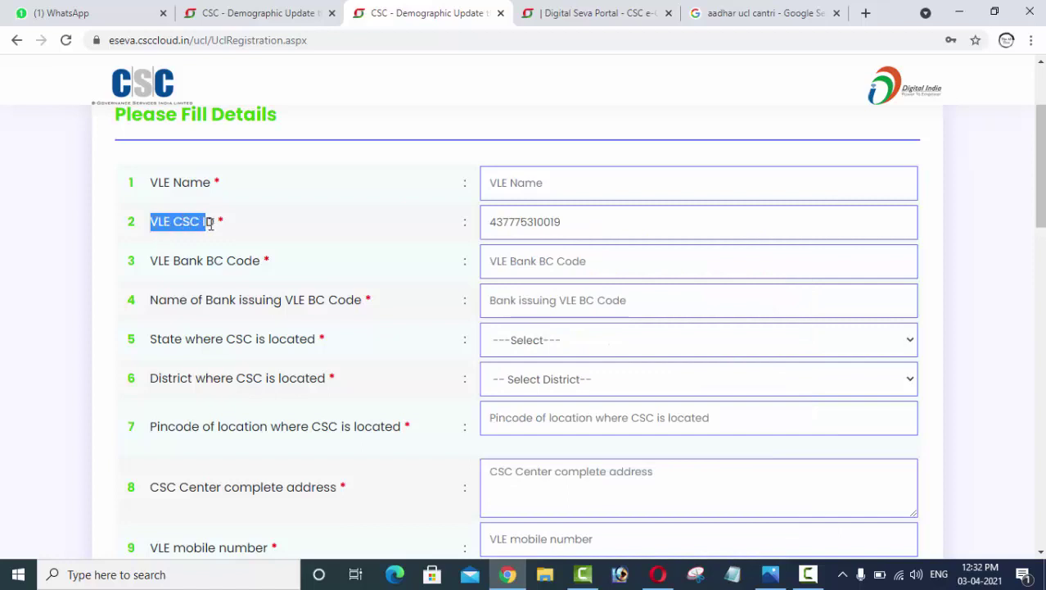
{"action": "left_click", "coordinate": [492, 228]}
{"action": "left_click_drag", "start_coordinate": [492, 228], "coordinate": [564, 227]}
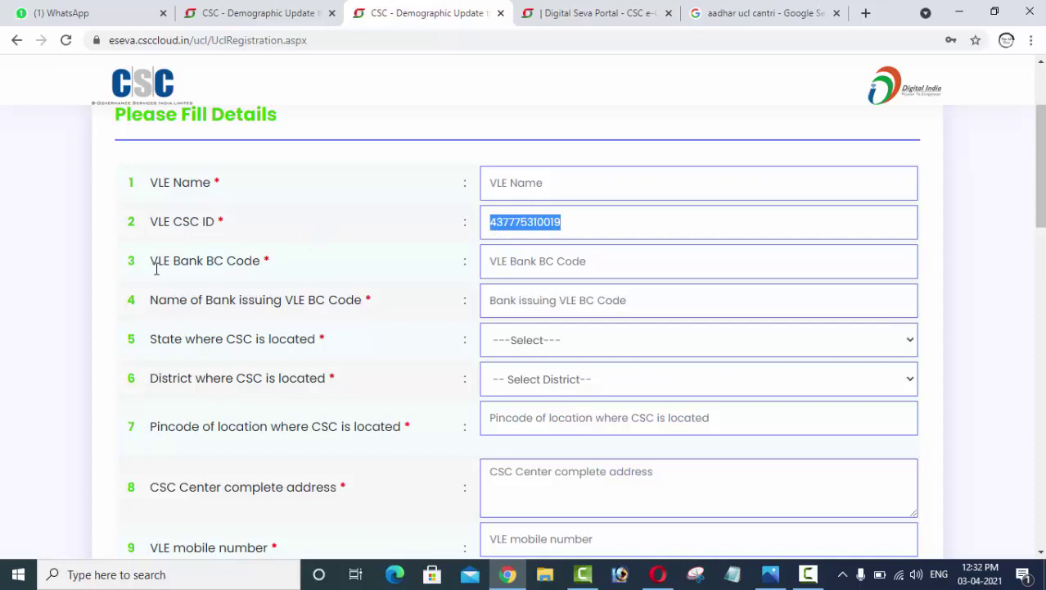
{"action": "left_click_drag", "start_coordinate": [155, 268], "coordinate": [263, 269]}
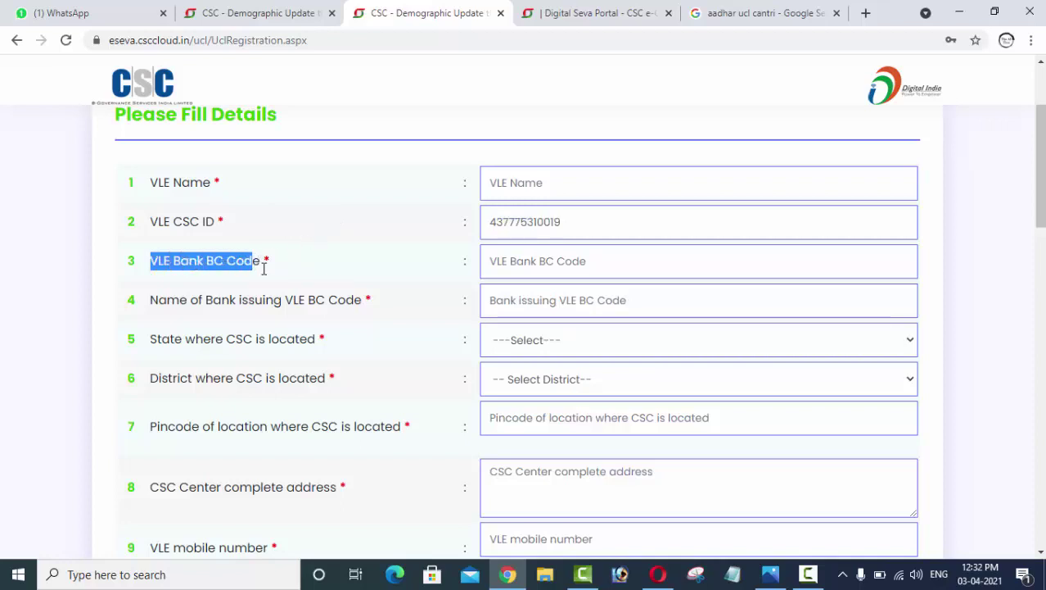
{"action": "left_click", "coordinate": [268, 261]}
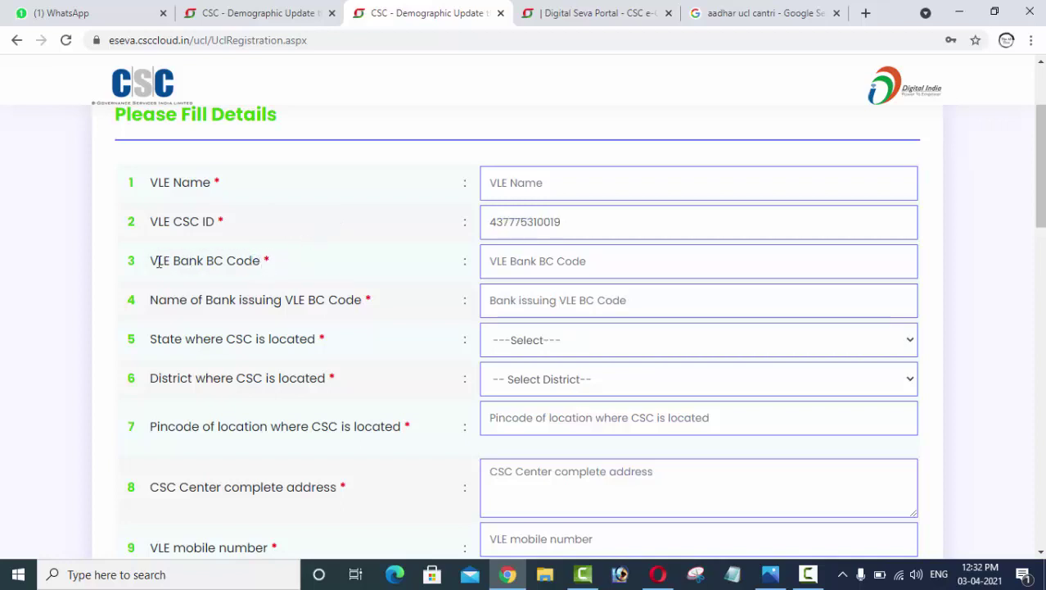
{"action": "left_click_drag", "start_coordinate": [158, 260], "coordinate": [263, 260]}
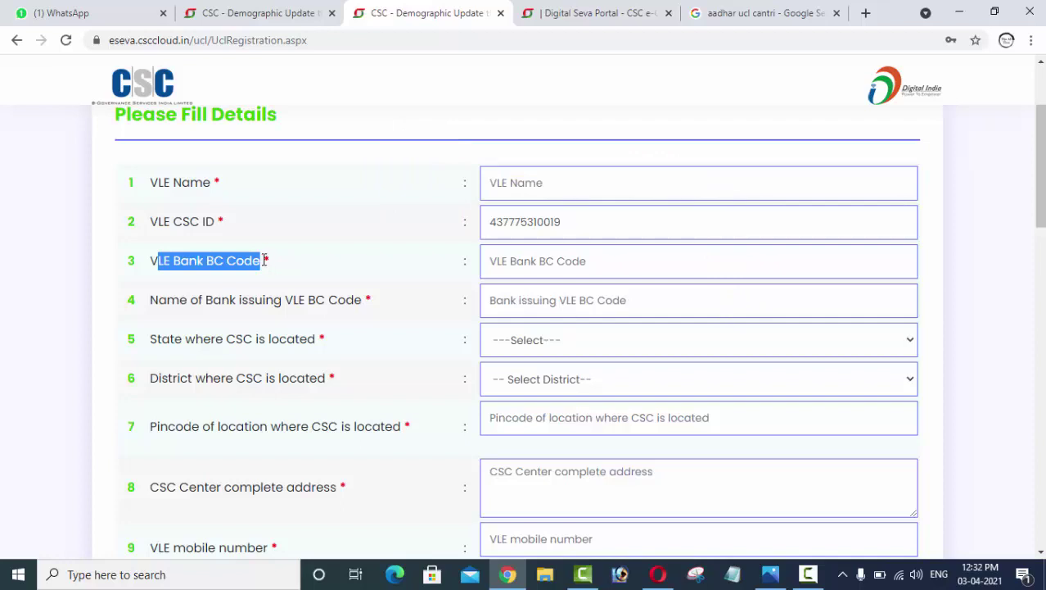
Step: Examine the VLE Bank BC Code field and the Name of Bank issuing VLE BC Code field
{"action": "left_click", "coordinate": [159, 268]}
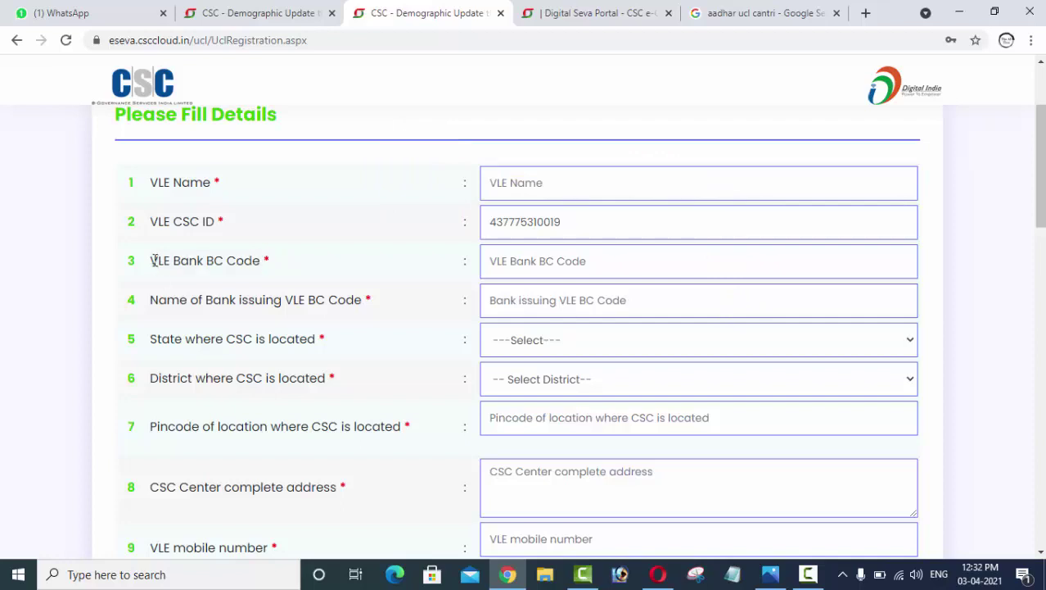
{"action": "left_click_drag", "start_coordinate": [154, 260], "coordinate": [257, 262]}
{"action": "left_click", "coordinate": [230, 261]}
{"action": "left_click_drag", "start_coordinate": [152, 261], "coordinate": [262, 267]}
{"action": "left_click", "coordinate": [232, 259]}
{"action": "left_click_drag", "start_coordinate": [154, 301], "coordinate": [307, 306]}
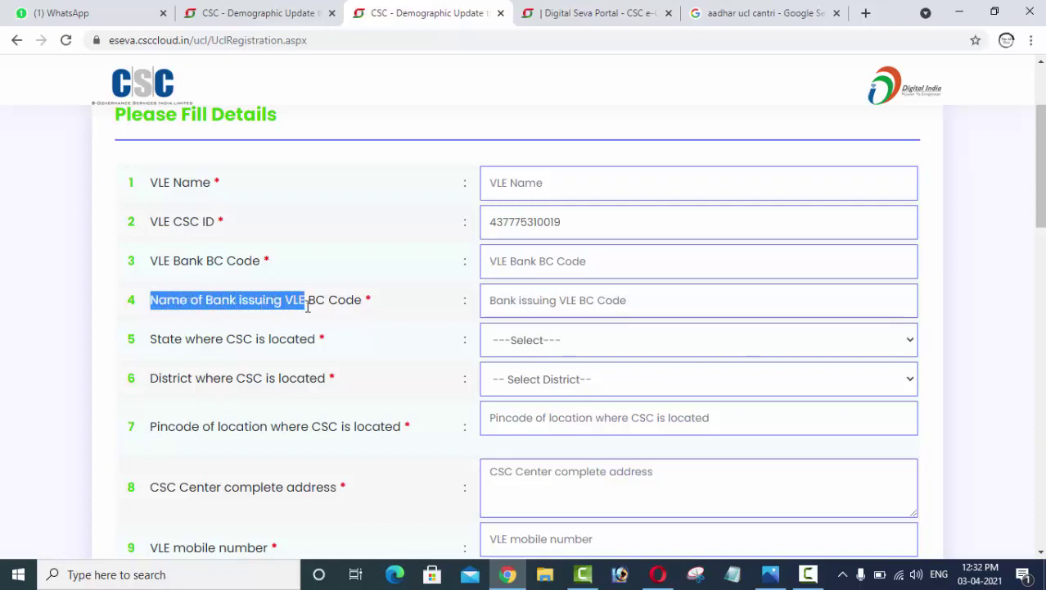
{"action": "left_click", "coordinate": [534, 309]}
{"action": "scroll", "coordinate": [534, 309], "scroll_direction": "down", "scroll_amount": 1}
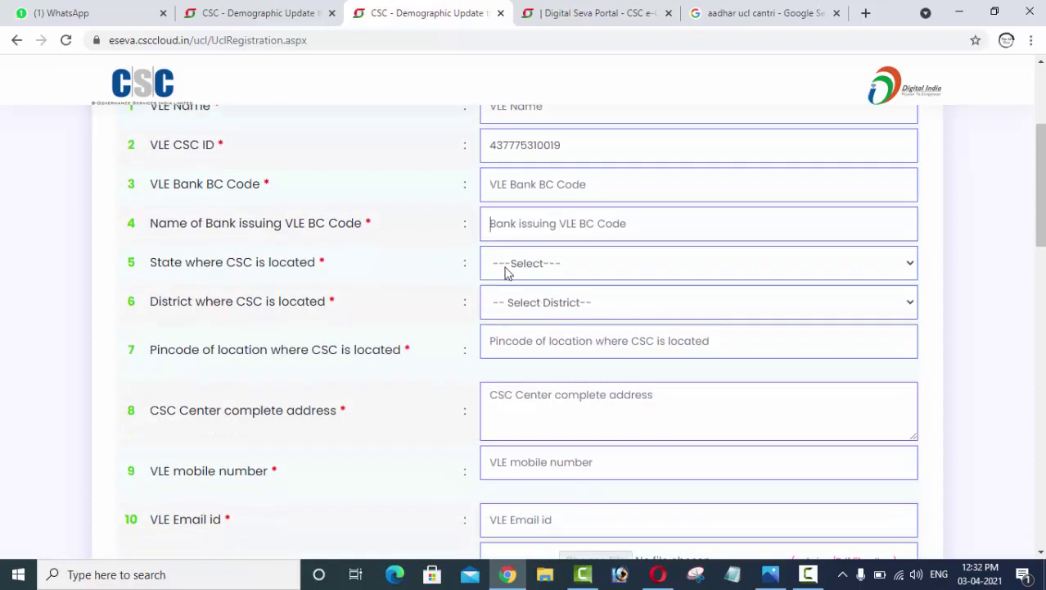
{"action": "left_click_drag", "start_coordinate": [151, 222], "coordinate": [295, 227]}
Step: Set the state where the CSC is located to UTTARAKHAND and the district to BAGESHWAR
{"action": "left_click", "coordinate": [538, 276]}
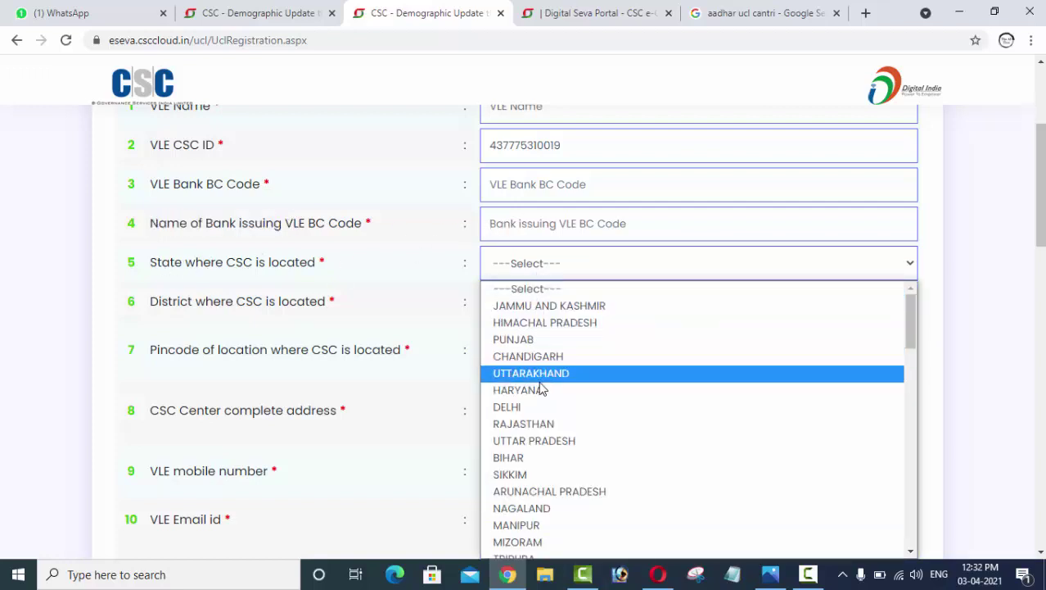
{"action": "left_click", "coordinate": [296, 294]}
{"action": "scroll", "coordinate": [297, 299], "scroll_direction": "down", "scroll_amount": 1}
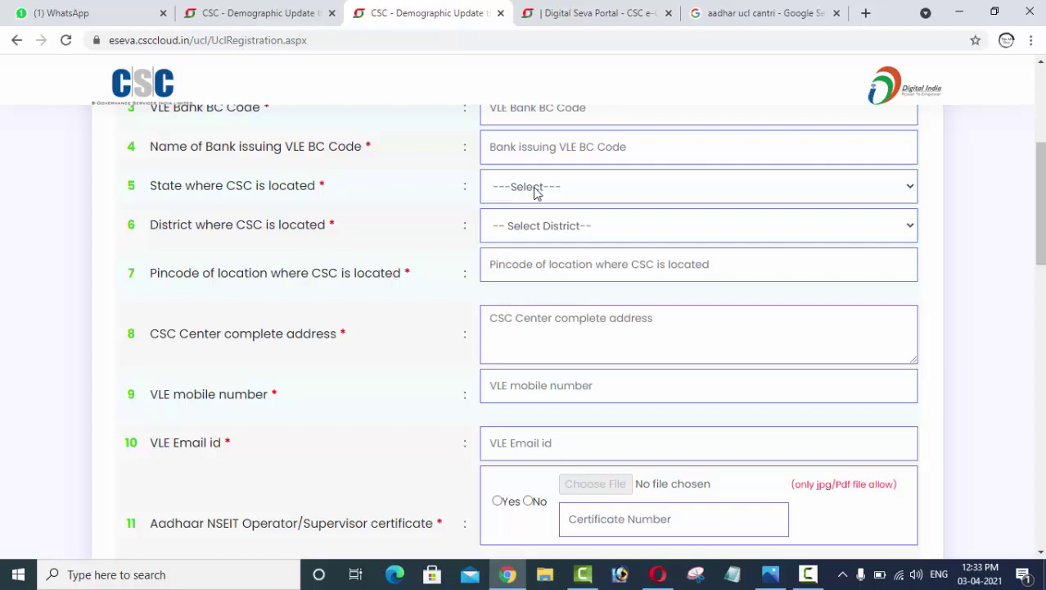
{"action": "left_click", "coordinate": [518, 194]}
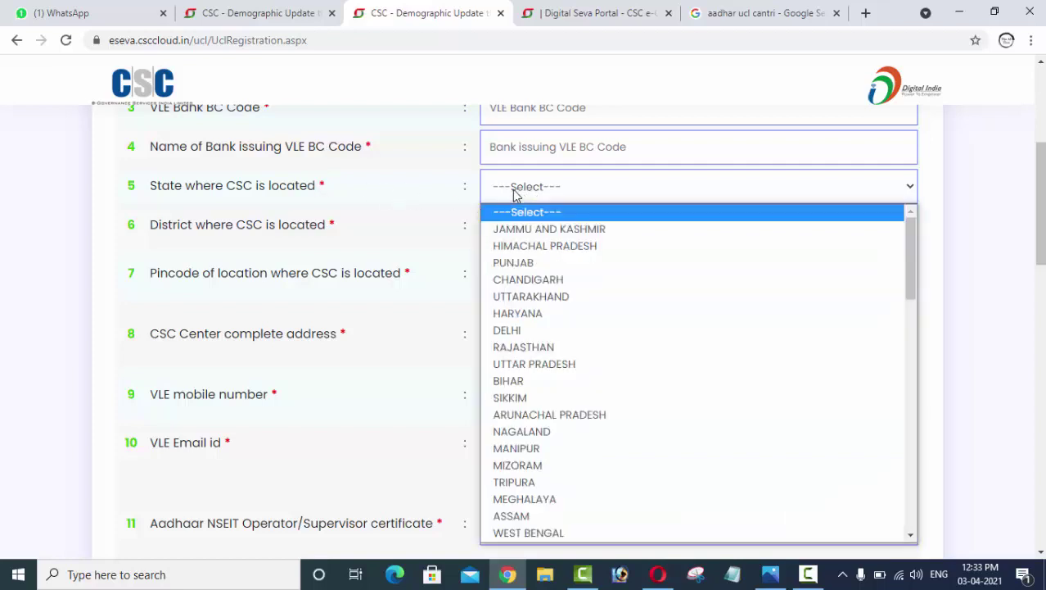
{"action": "scroll", "coordinate": [540, 368], "scroll_direction": "down", "scroll_amount": 5}
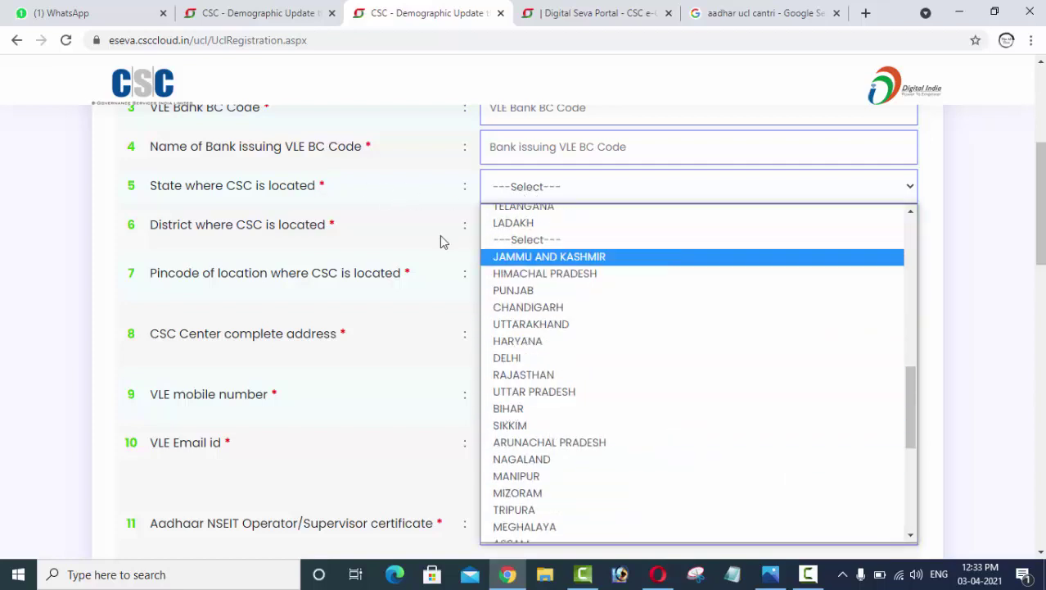
{"action": "left_click", "coordinate": [254, 239]}
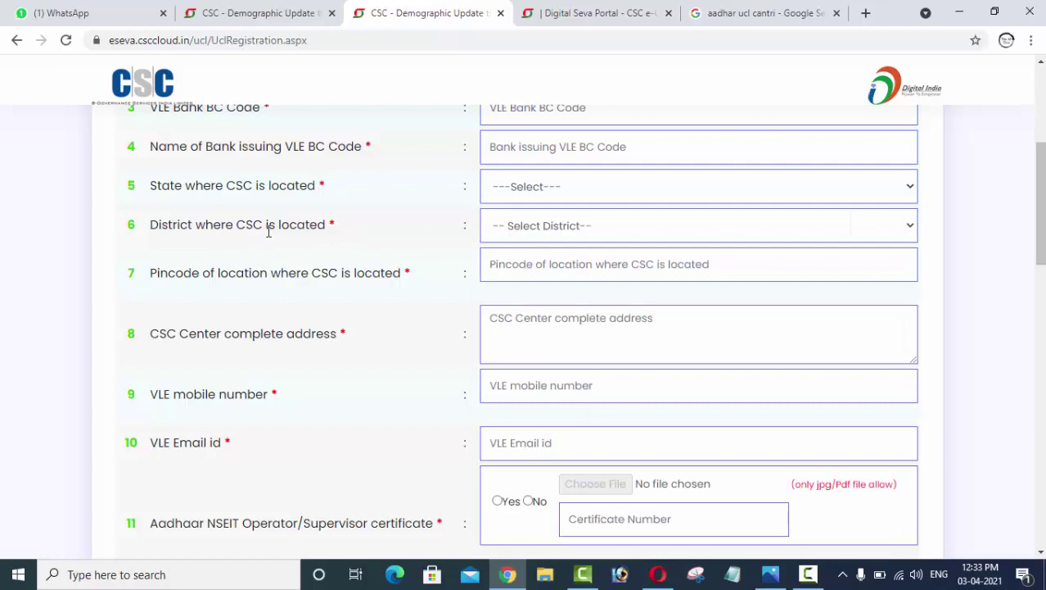
{"action": "left_click", "coordinate": [488, 236]}
{"action": "left_click", "coordinate": [519, 232]}
{"action": "left_click", "coordinate": [515, 191]}
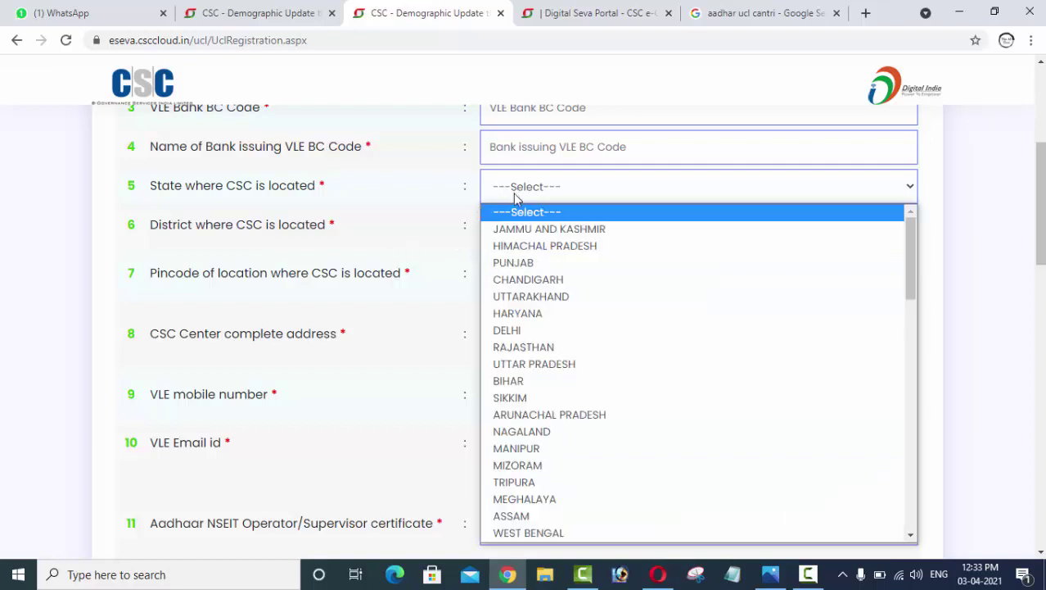
{"action": "left_click", "coordinate": [522, 303]}
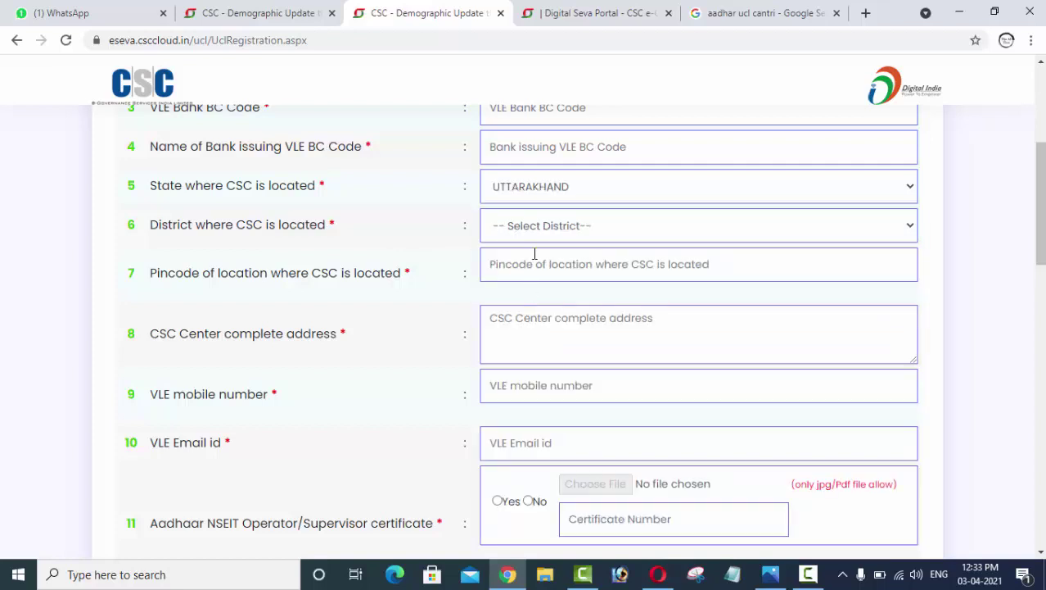
{"action": "left_click", "coordinate": [533, 235]}
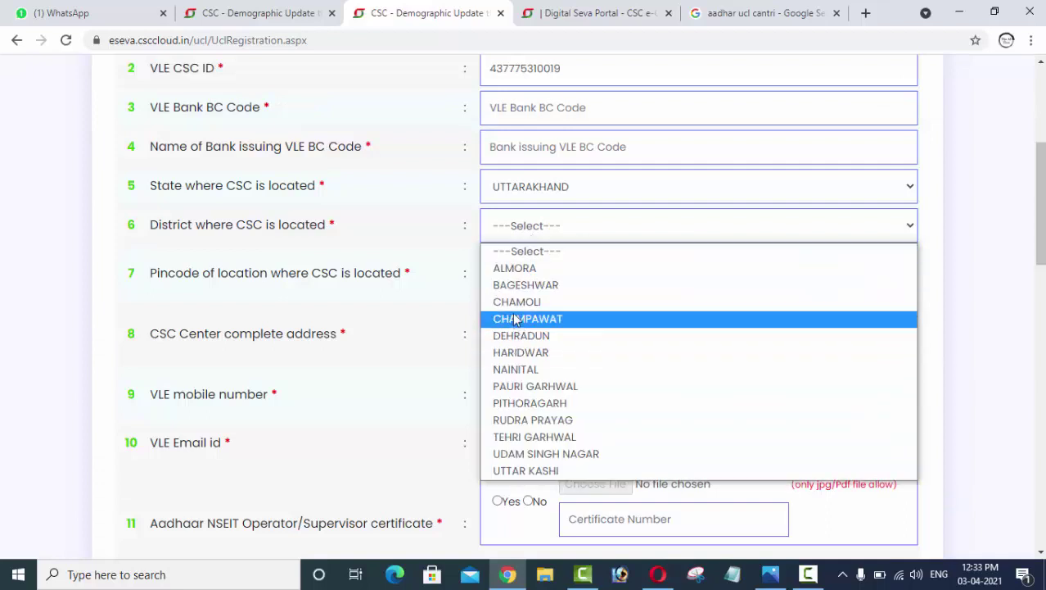
{"action": "left_click", "coordinate": [514, 287]}
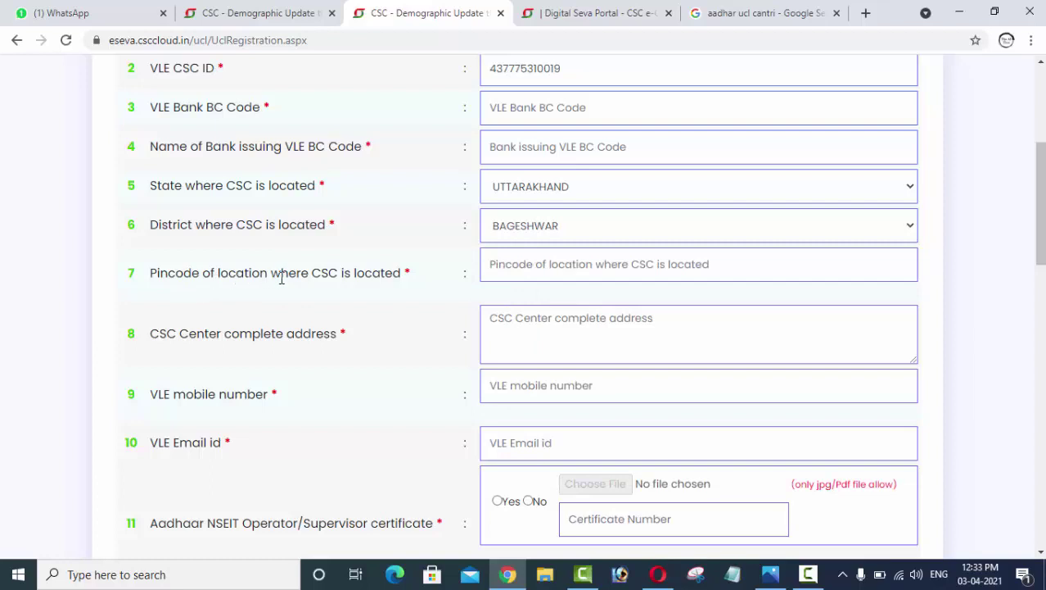
Step: Examine the pincode field and the CSC Center complete address field, leaving both blank
{"action": "left_click", "coordinate": [522, 271]}
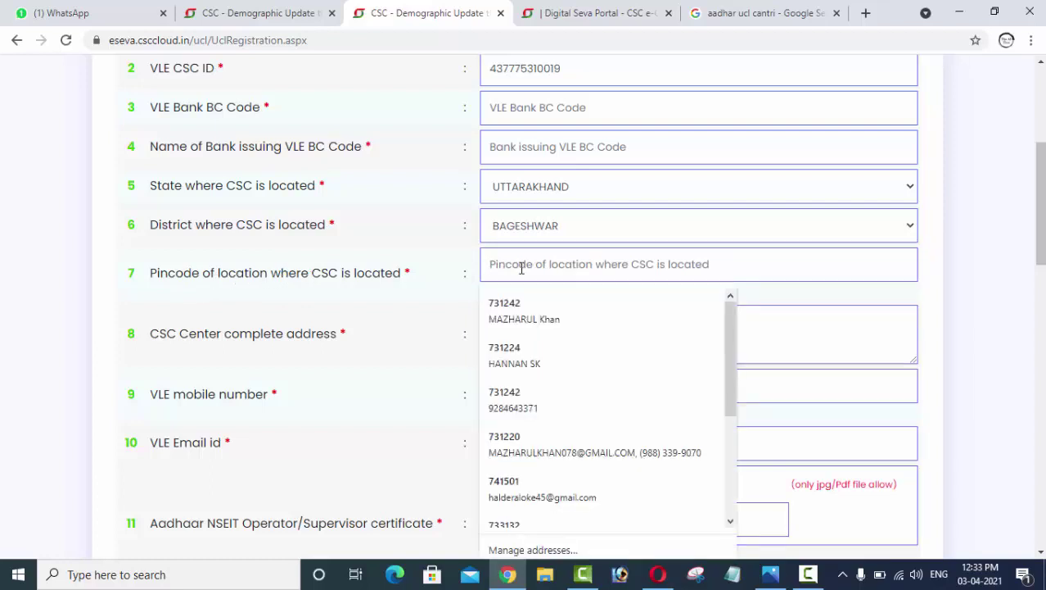
{"action": "left_click", "coordinate": [455, 276]}
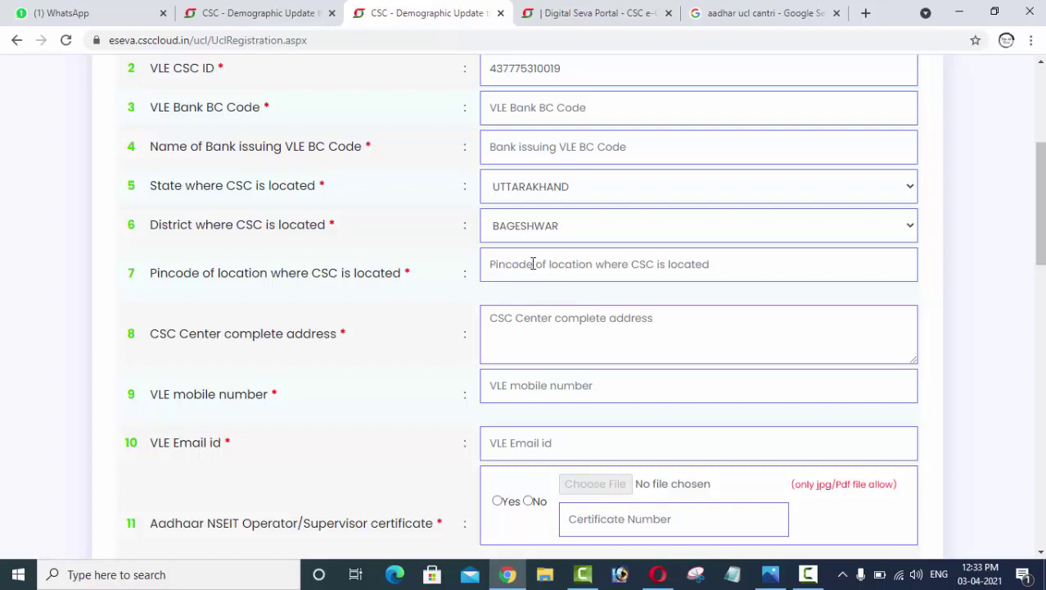
{"action": "scroll", "coordinate": [516, 267], "scroll_direction": "down", "scroll_amount": 1}
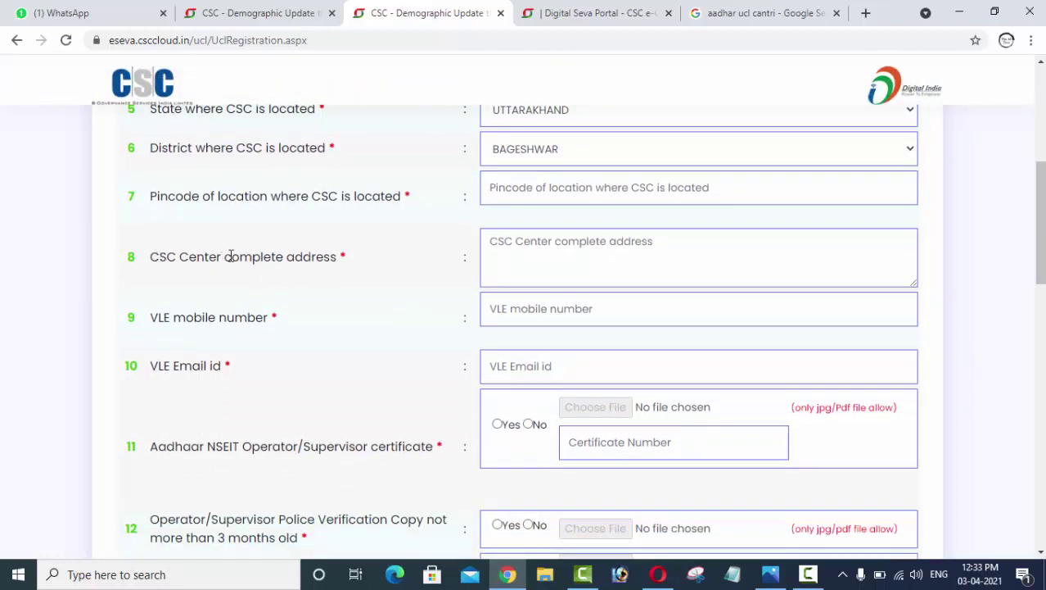
{"action": "left_click_drag", "start_coordinate": [231, 257], "coordinate": [312, 260]}
{"action": "left_click_drag", "start_coordinate": [152, 256], "coordinate": [439, 257]}
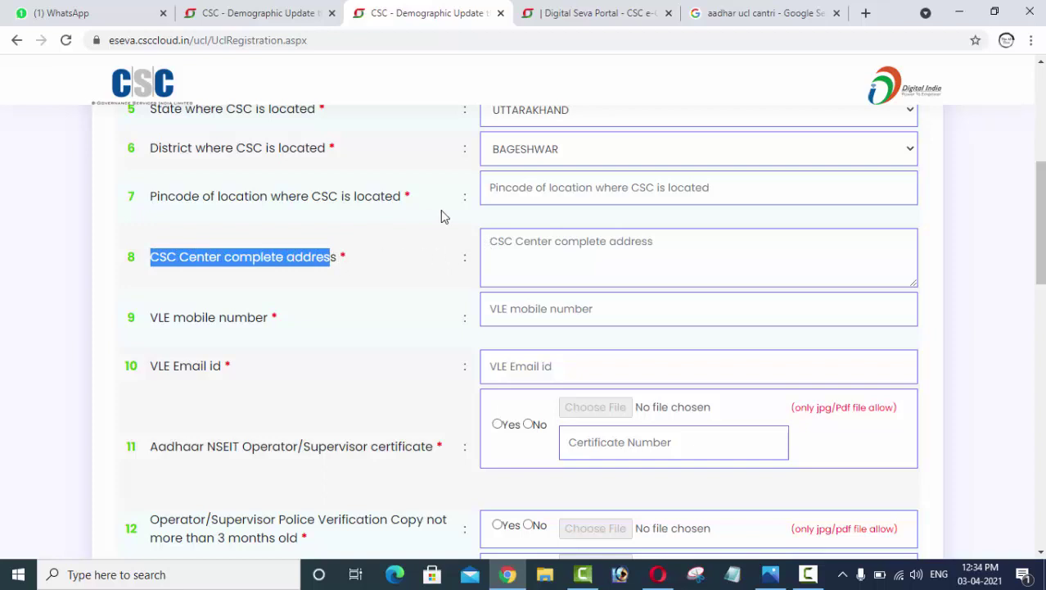
{"action": "left_click", "coordinate": [336, 258]}
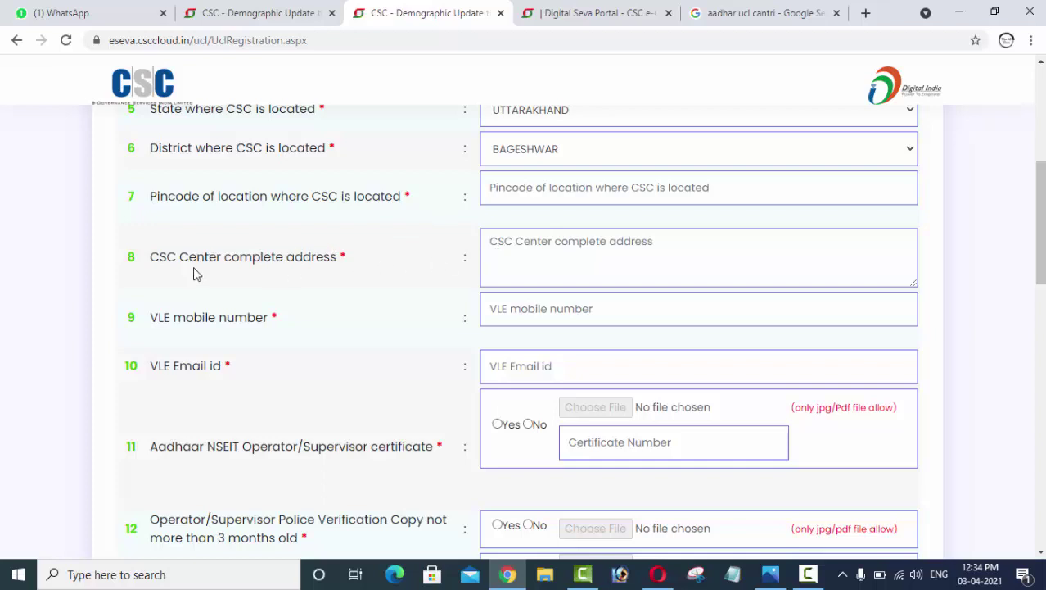
{"action": "left_click_drag", "start_coordinate": [154, 257], "coordinate": [334, 260]}
{"action": "left_click", "coordinate": [494, 243]}
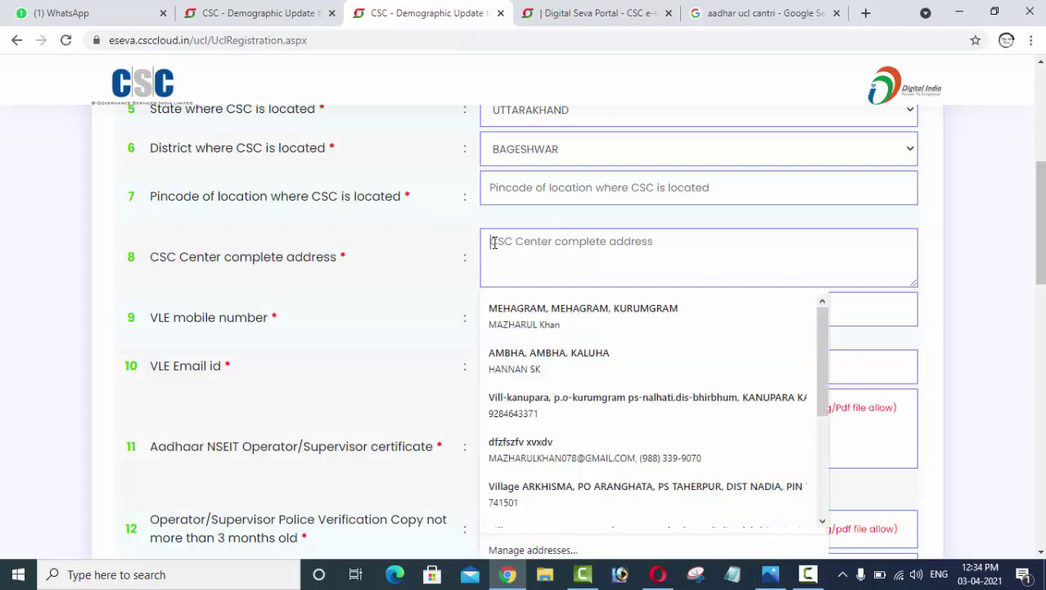
{"action": "left_click", "coordinate": [460, 250]}
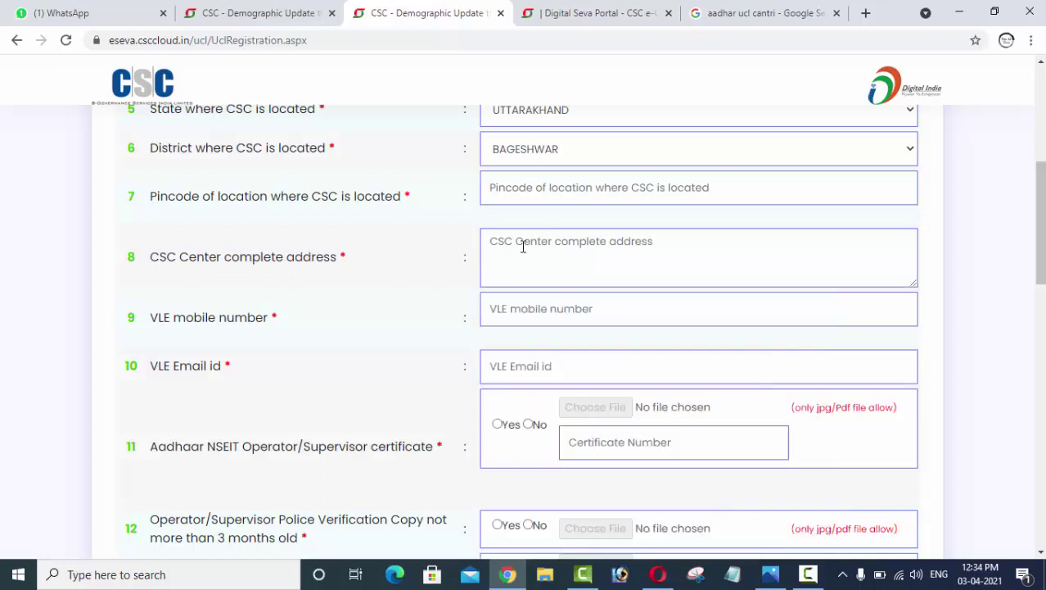
Step: Examine the VLE mobile number and VLE Email id fields of the registration form
{"action": "scroll", "coordinate": [390, 268], "scroll_direction": "down", "scroll_amount": 1}
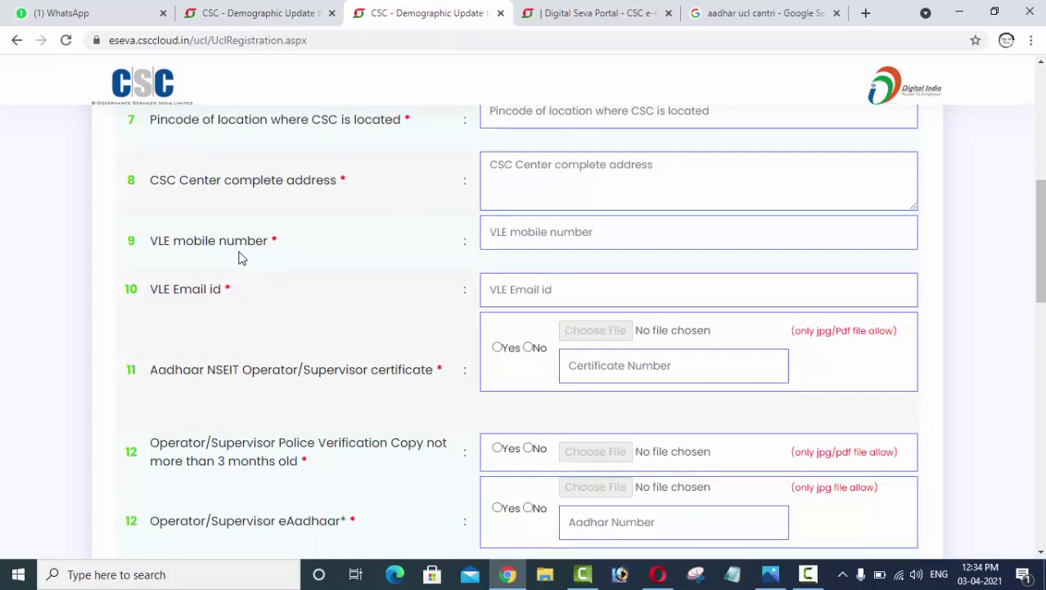
{"action": "left_click", "coordinate": [507, 234]}
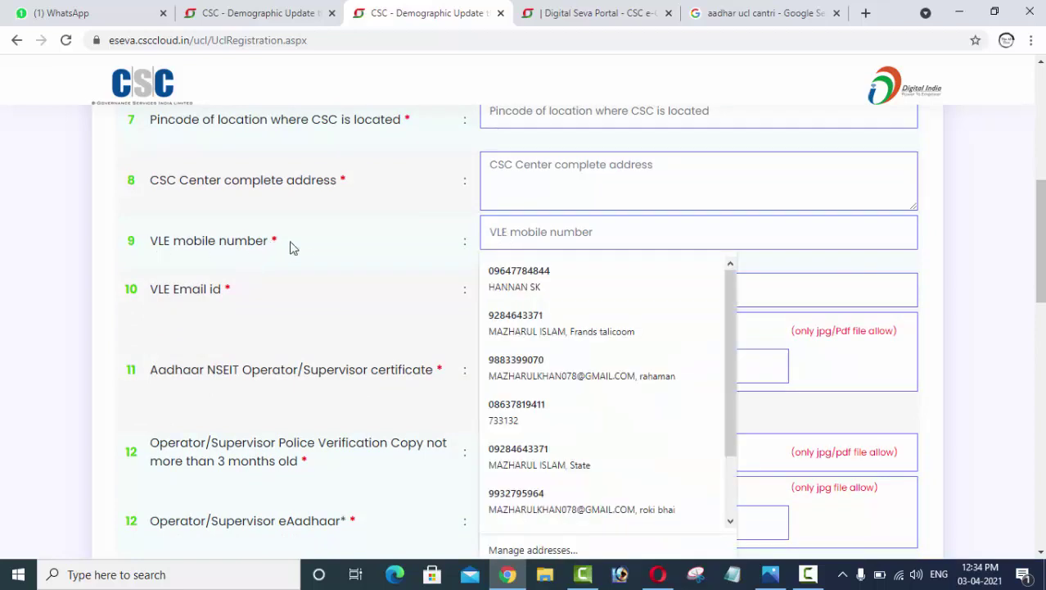
{"action": "scroll", "coordinate": [290, 242], "scroll_direction": "up", "scroll_amount": 3}
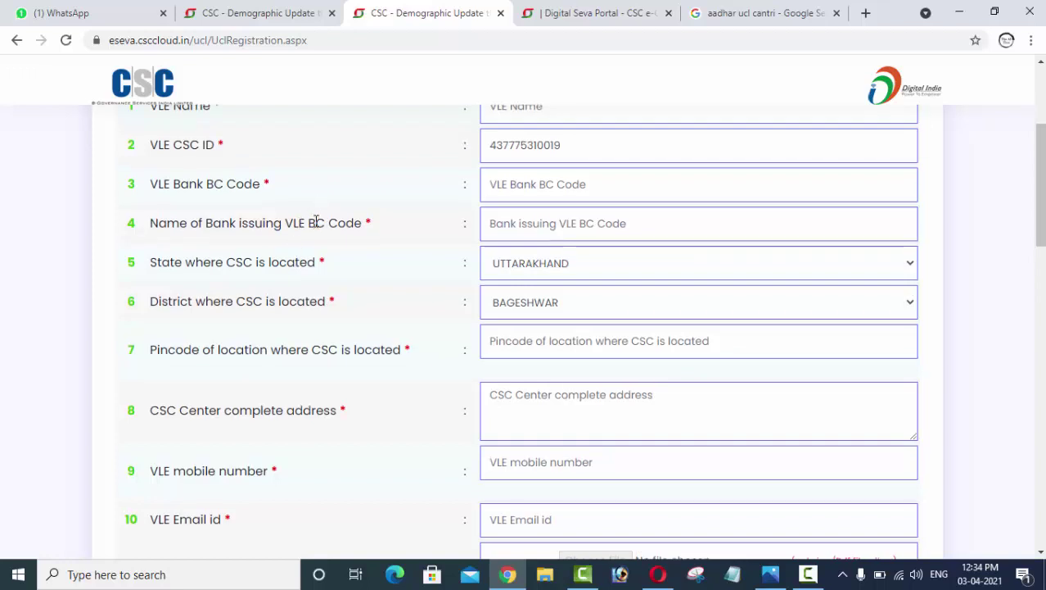
{"action": "scroll", "coordinate": [321, 245], "scroll_direction": "down", "scroll_amount": 2}
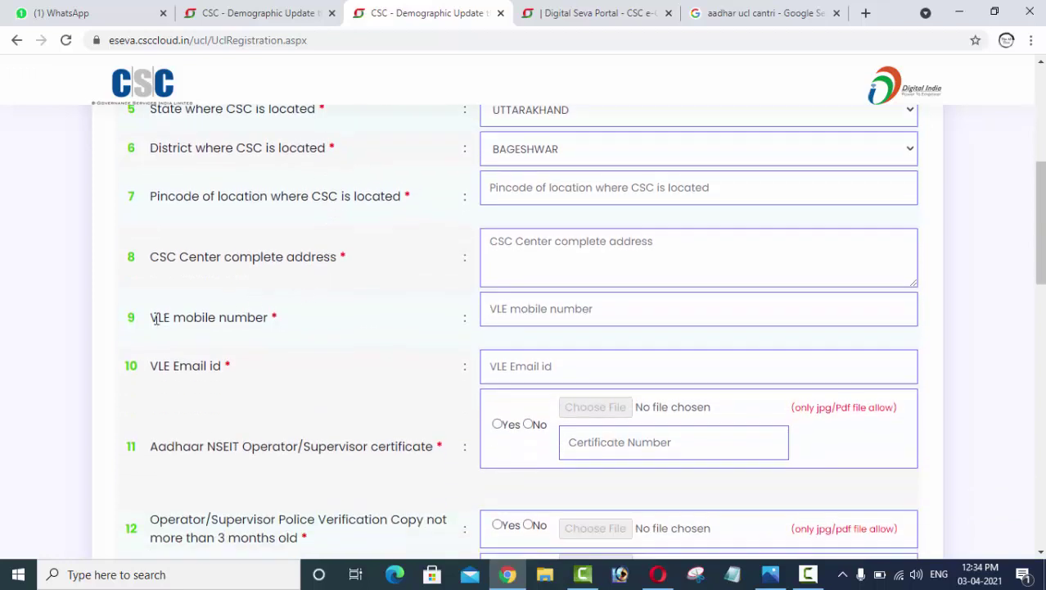
{"action": "left_click_drag", "start_coordinate": [158, 317], "coordinate": [242, 318]}
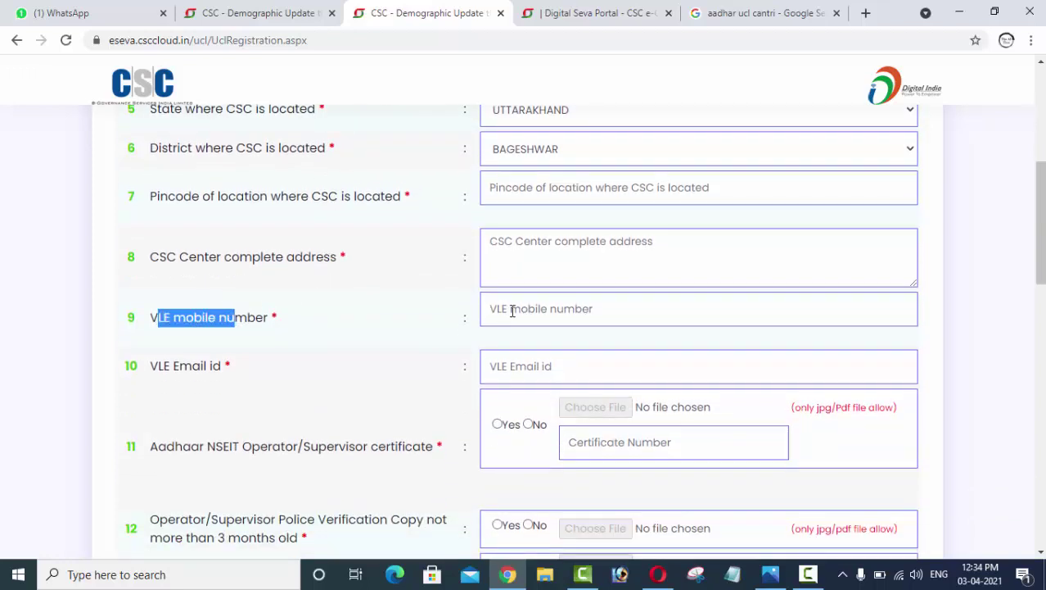
{"action": "scroll", "coordinate": [514, 311], "scroll_direction": "down", "scroll_amount": 1}
{"action": "left_click", "coordinate": [186, 292]}
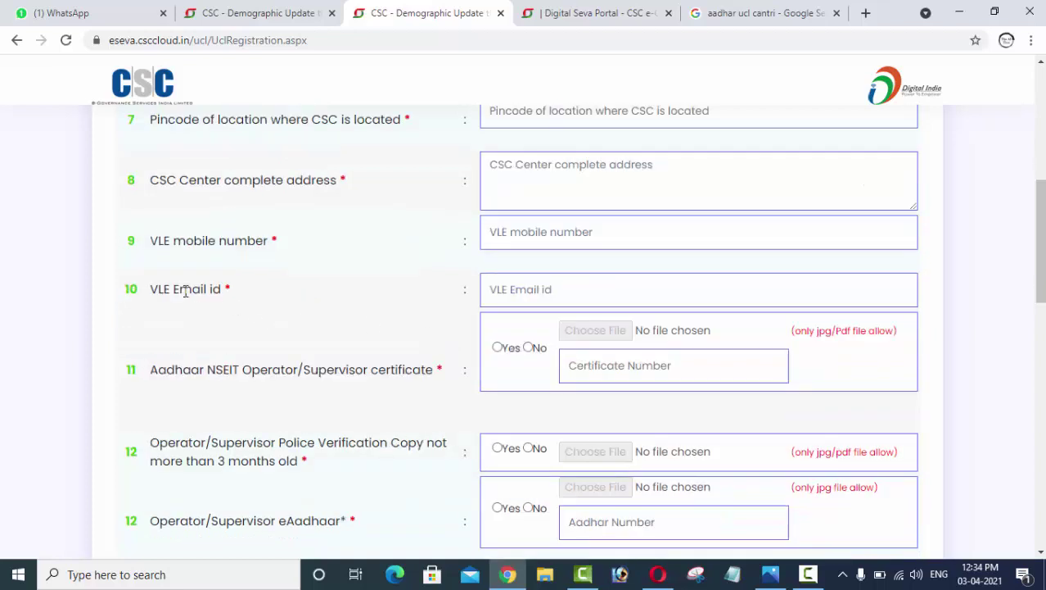
{"action": "left_click_drag", "start_coordinate": [153, 291], "coordinate": [224, 288]}
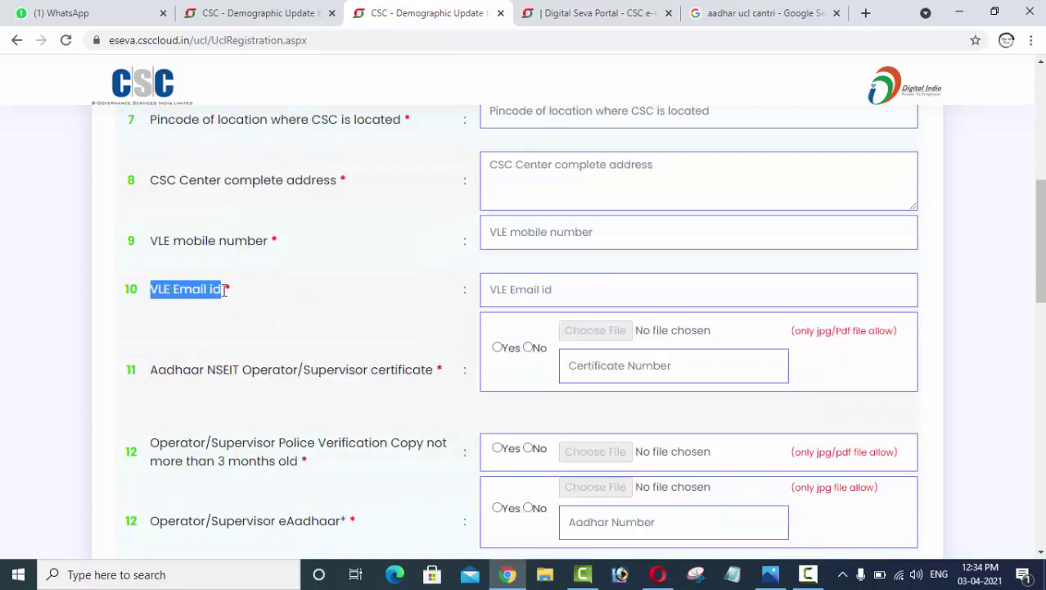
{"action": "left_click", "coordinate": [509, 289]}
{"action": "left_click", "coordinate": [101, 350]}
Step: Answer Yes for the Aadhaar NSEIT Operator/Supervisor certificate and activate its Certificate Number field
{"action": "scroll", "coordinate": [127, 348], "scroll_direction": "down", "scroll_amount": 1}
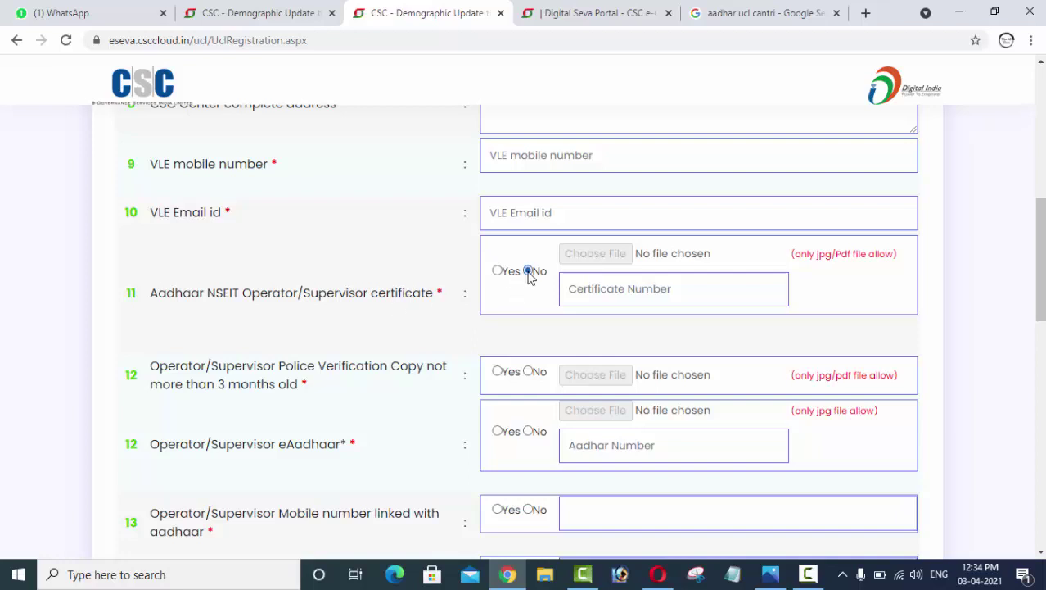
{"action": "left_click", "coordinate": [502, 273]}
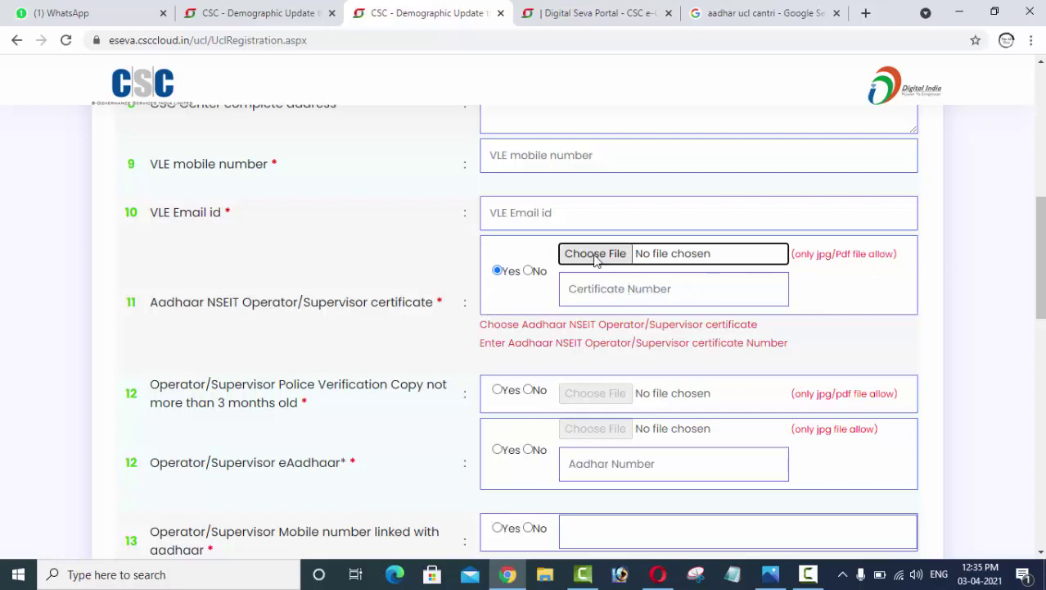
{"action": "left_click", "coordinate": [587, 288]}
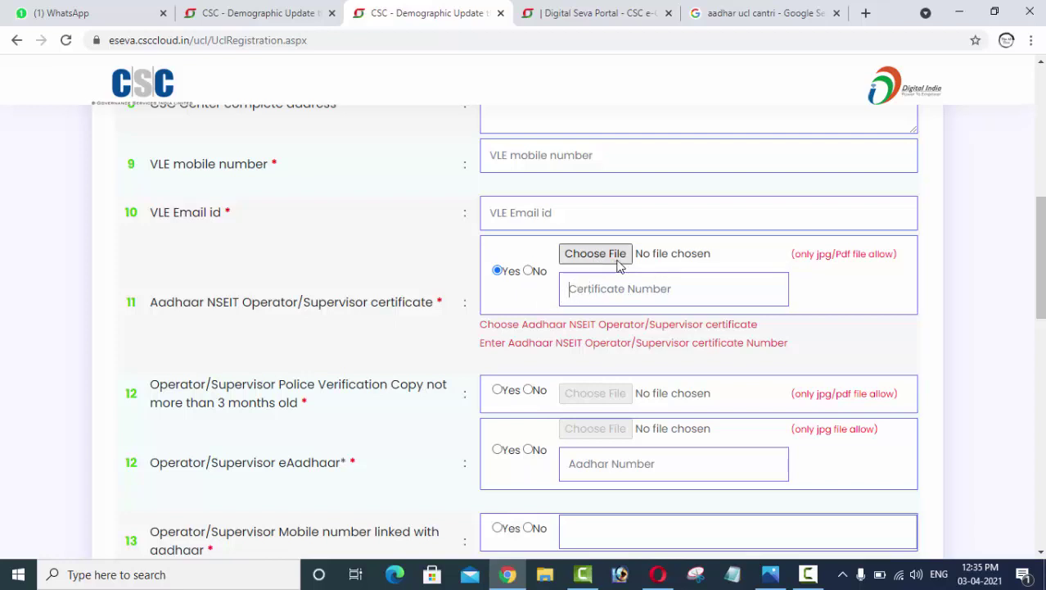
Step: Answer Yes for both the Operator/Supervisor Police Verification Copy and the Operator/Supervisor eAadhaar
{"action": "scroll", "coordinate": [619, 265], "scroll_direction": "down", "scroll_amount": 1}
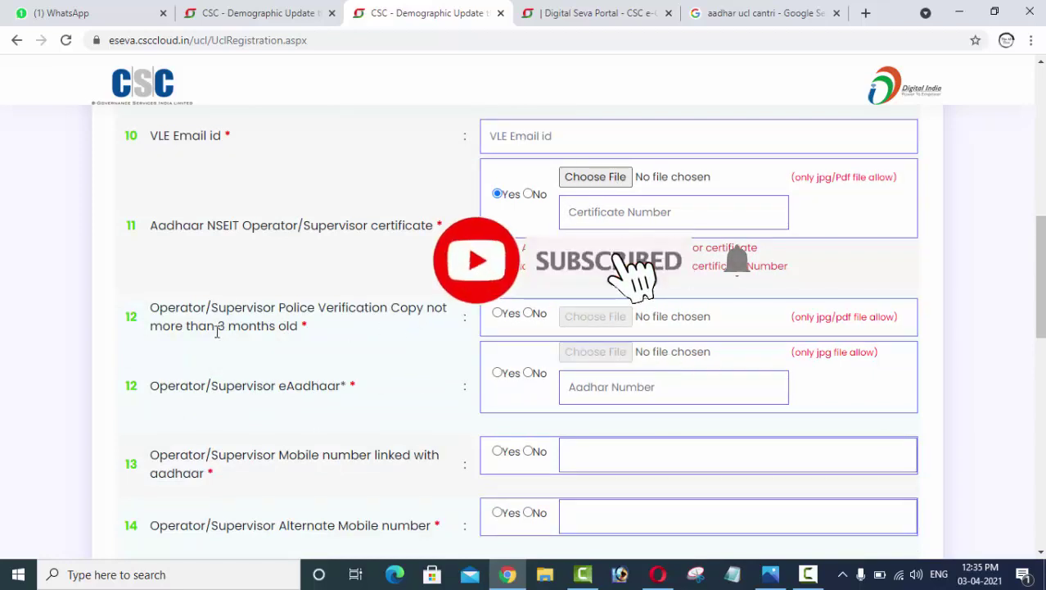
{"action": "scroll", "coordinate": [243, 334], "scroll_direction": "down", "scroll_amount": 1}
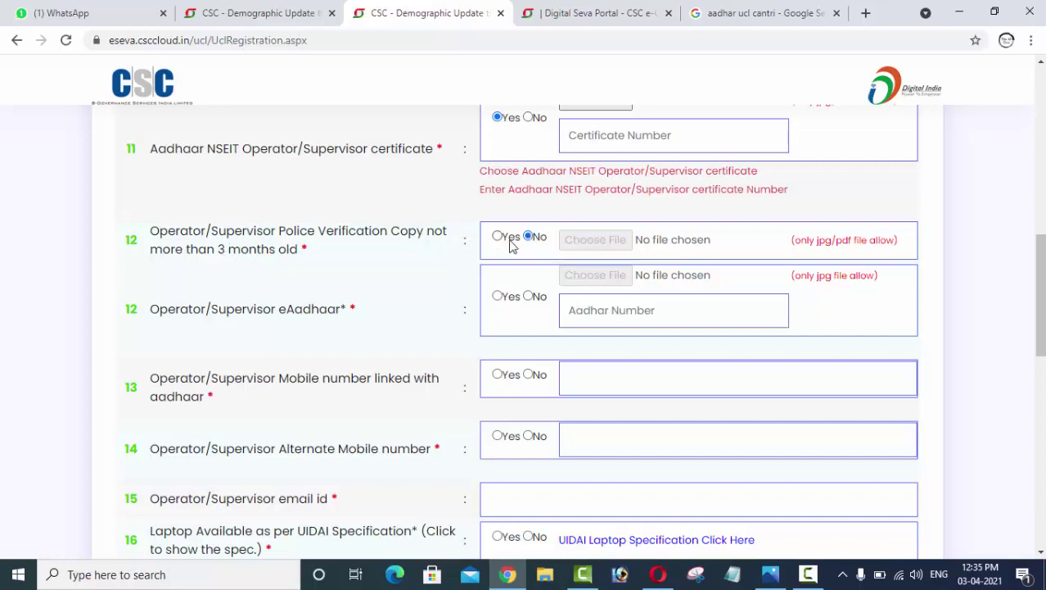
{"action": "left_click", "coordinate": [498, 238]}
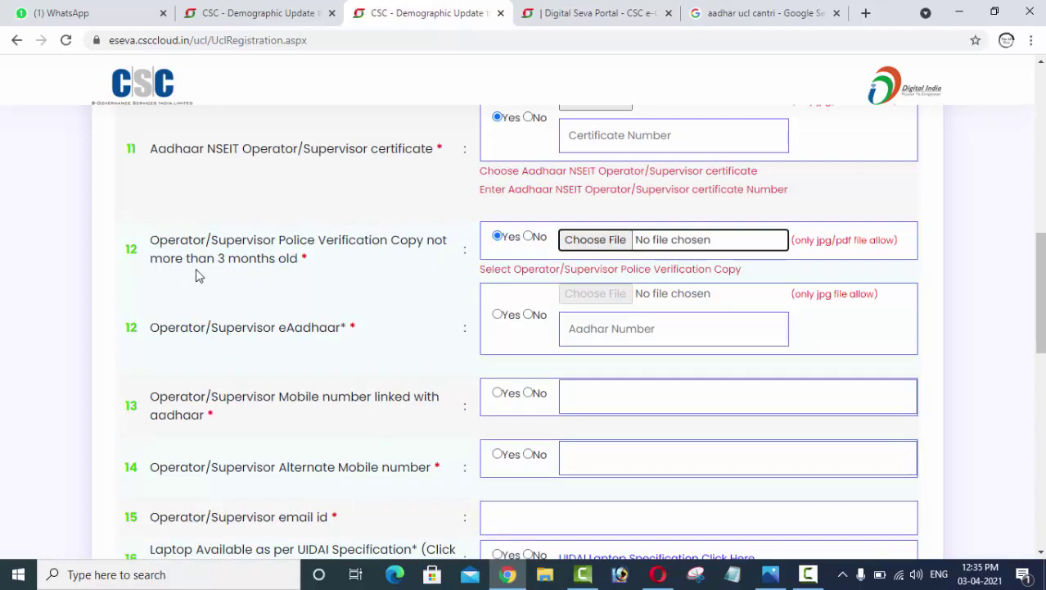
{"action": "left_click_drag", "start_coordinate": [162, 260], "coordinate": [301, 264]}
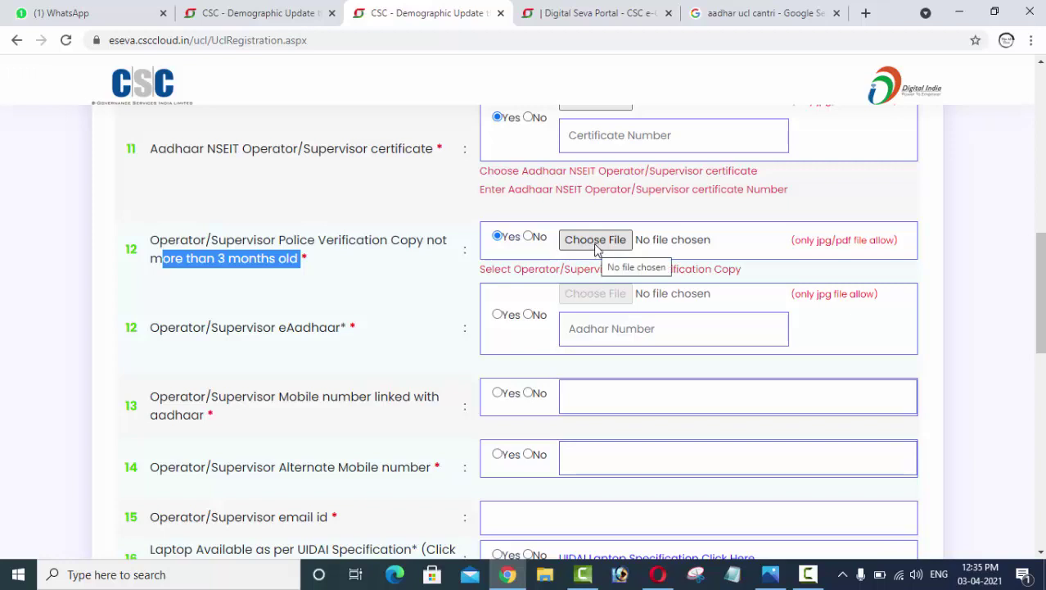
{"action": "scroll", "coordinate": [574, 250], "scroll_direction": "down", "scroll_amount": 1}
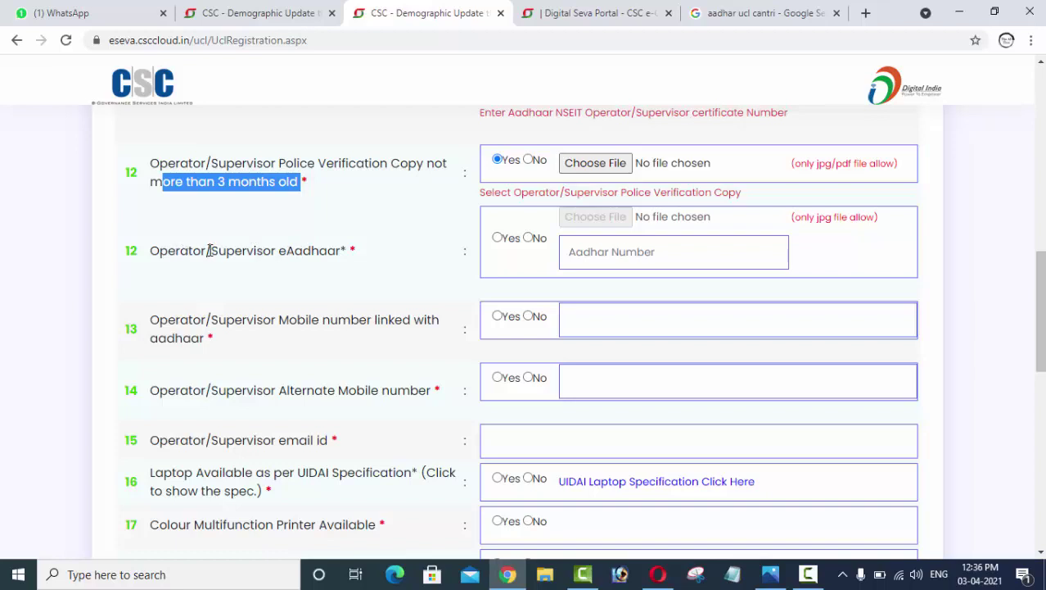
{"action": "left_click", "coordinate": [498, 238]}
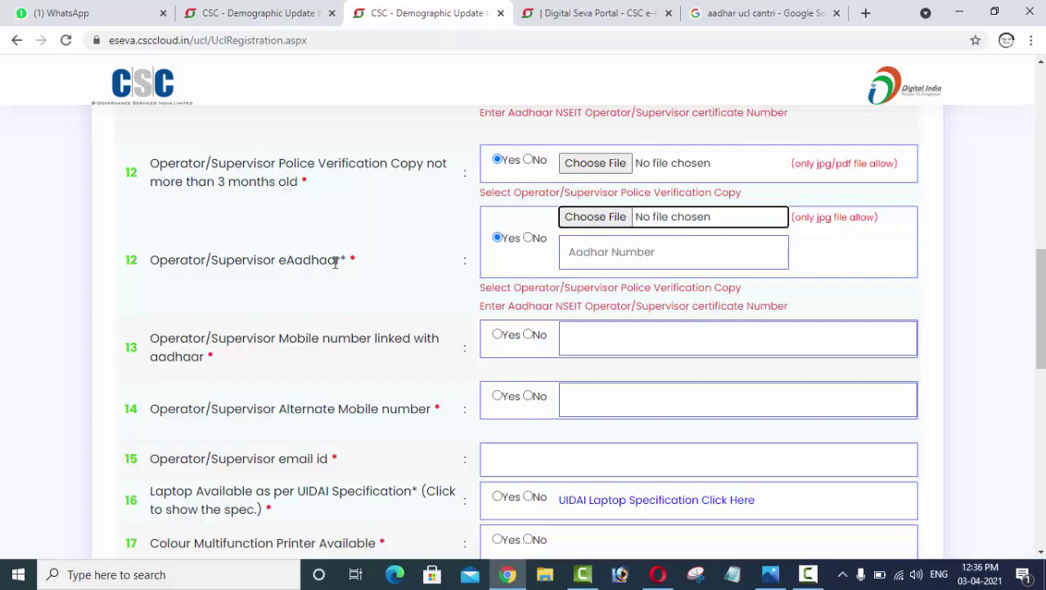
Step: Answer Yes for the Operator/Supervisor Mobile number linked with aadhaar and activate its number field
{"action": "scroll", "coordinate": [438, 262], "scroll_direction": "down", "scroll_amount": 2}
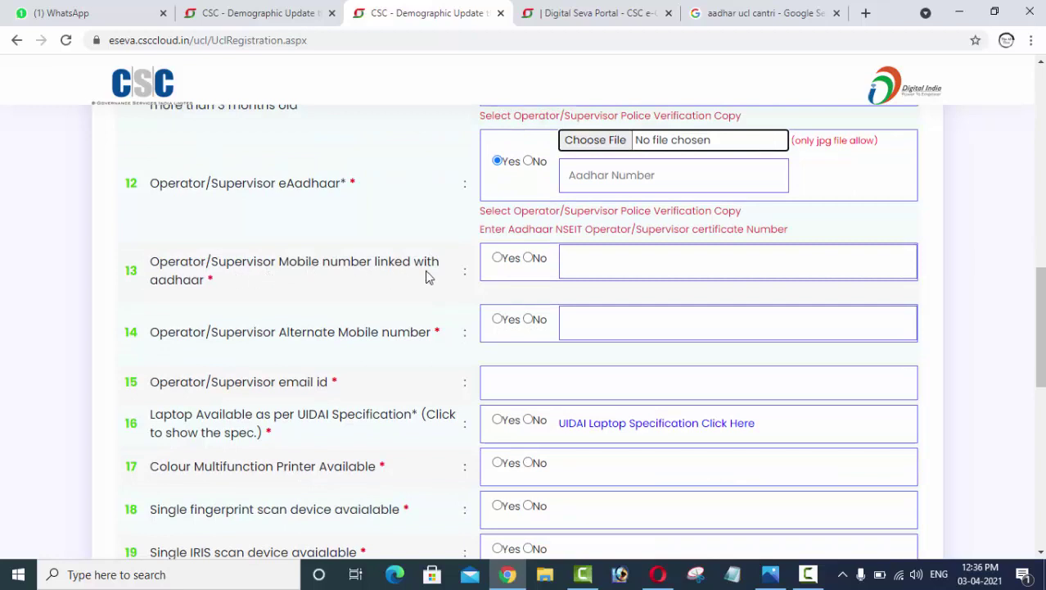
{"action": "left_click", "coordinate": [154, 261]}
{"action": "left_click_drag", "start_coordinate": [154, 261], "coordinate": [405, 272]}
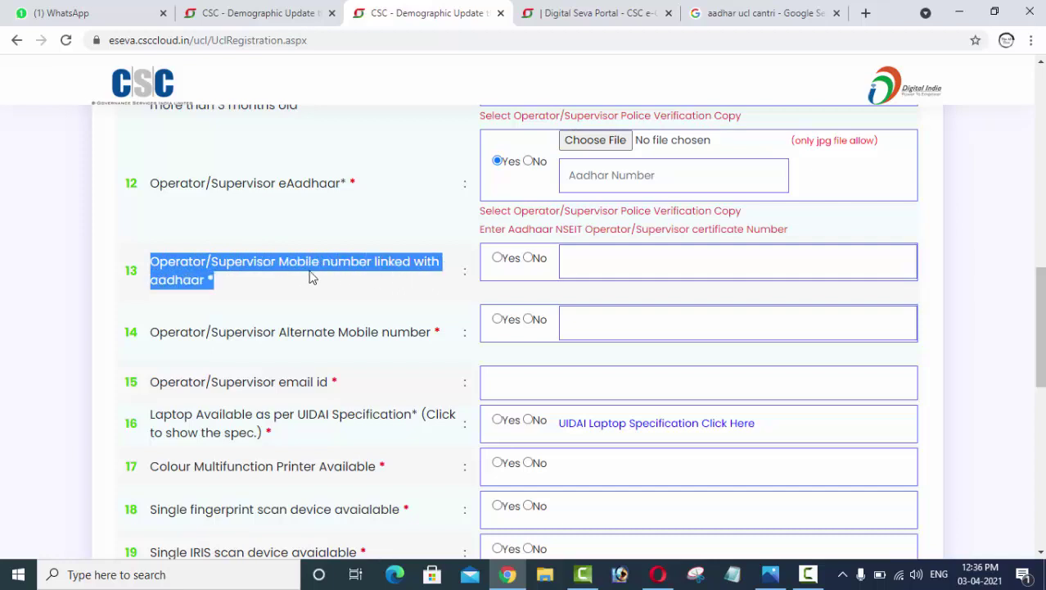
{"action": "left_click", "coordinate": [185, 268]}
{"action": "left_click_drag", "start_coordinate": [150, 262], "coordinate": [215, 279]}
{"action": "left_click", "coordinate": [214, 277]}
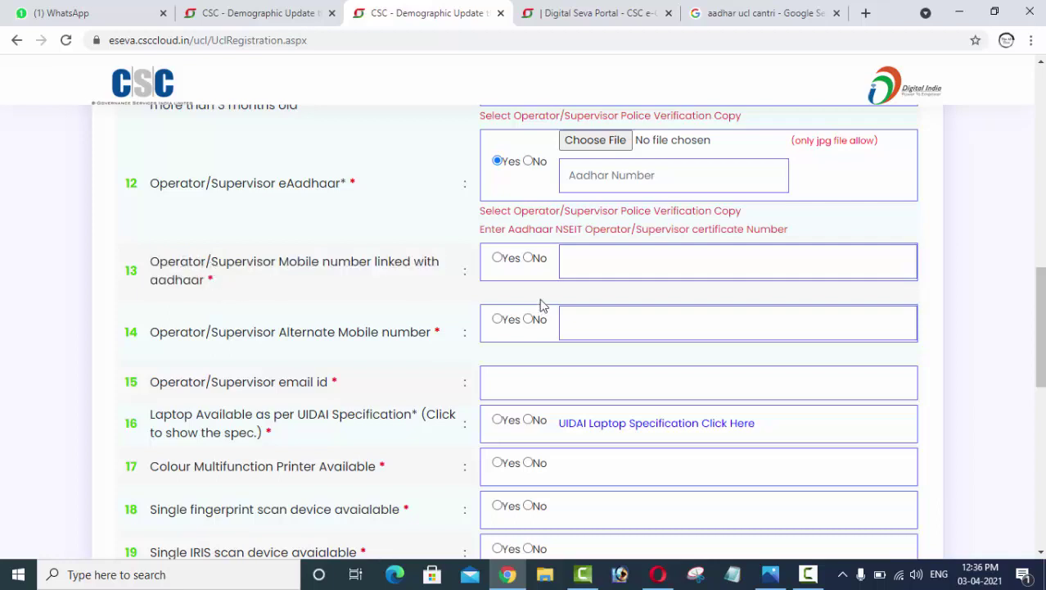
{"action": "left_click", "coordinate": [497, 259]}
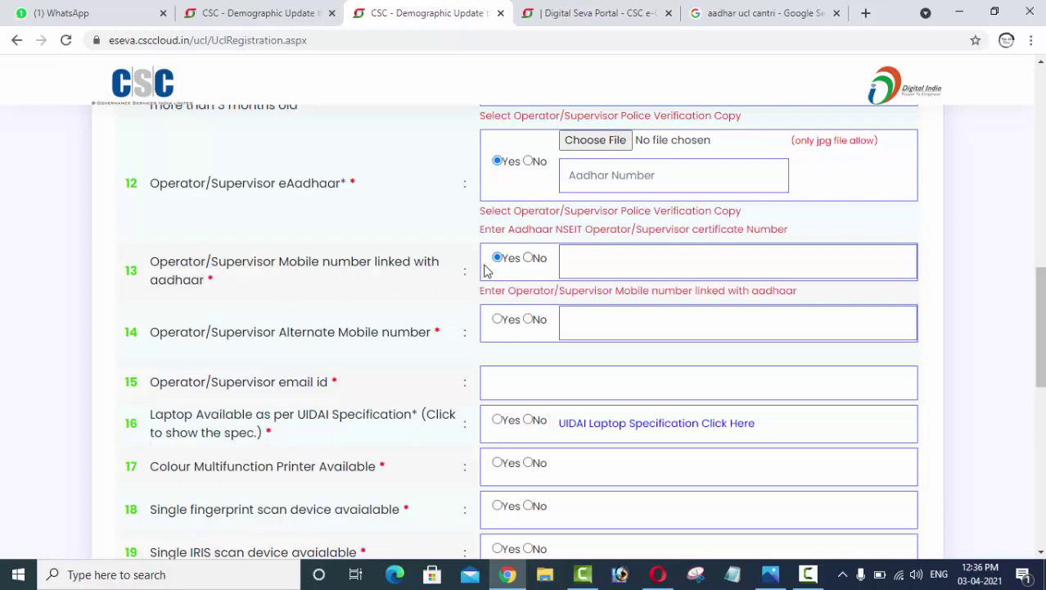
{"action": "left_click", "coordinate": [530, 260]}
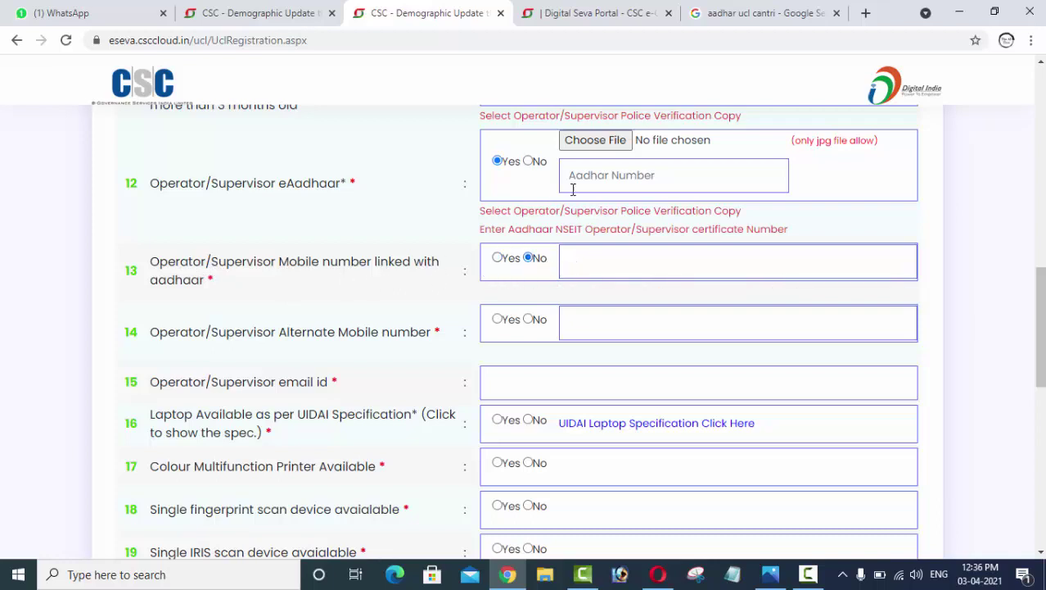
{"action": "left_click", "coordinate": [497, 257]}
{"action": "left_click", "coordinate": [588, 258]}
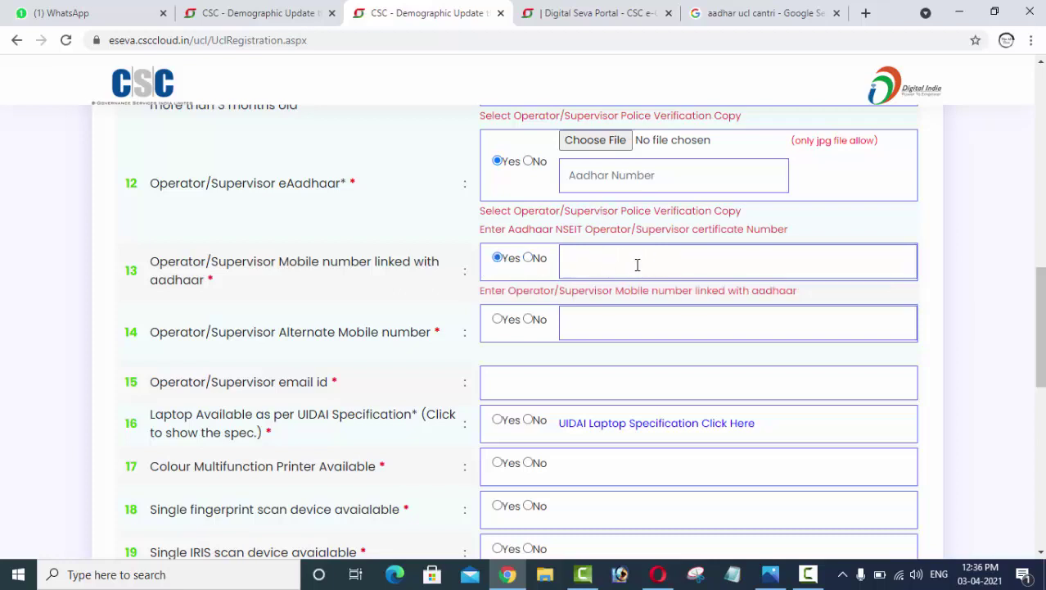
Step: Answer No for Laptop Available as per UIDAI Specification
{"action": "scroll", "coordinate": [471, 291], "scroll_direction": "down", "scroll_amount": 1}
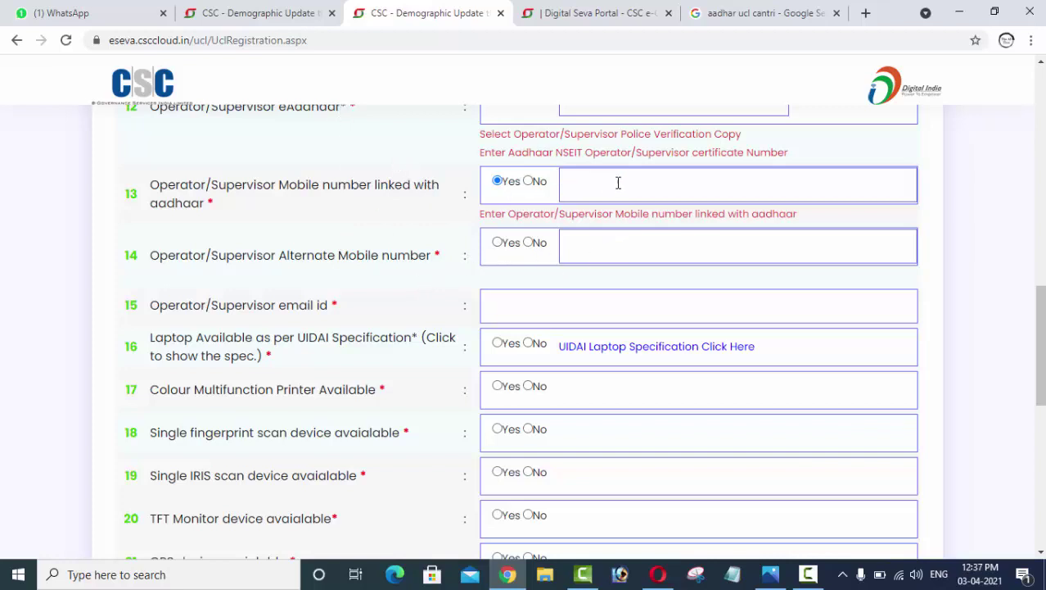
{"action": "scroll", "coordinate": [578, 261], "scroll_direction": "down", "scroll_amount": 1}
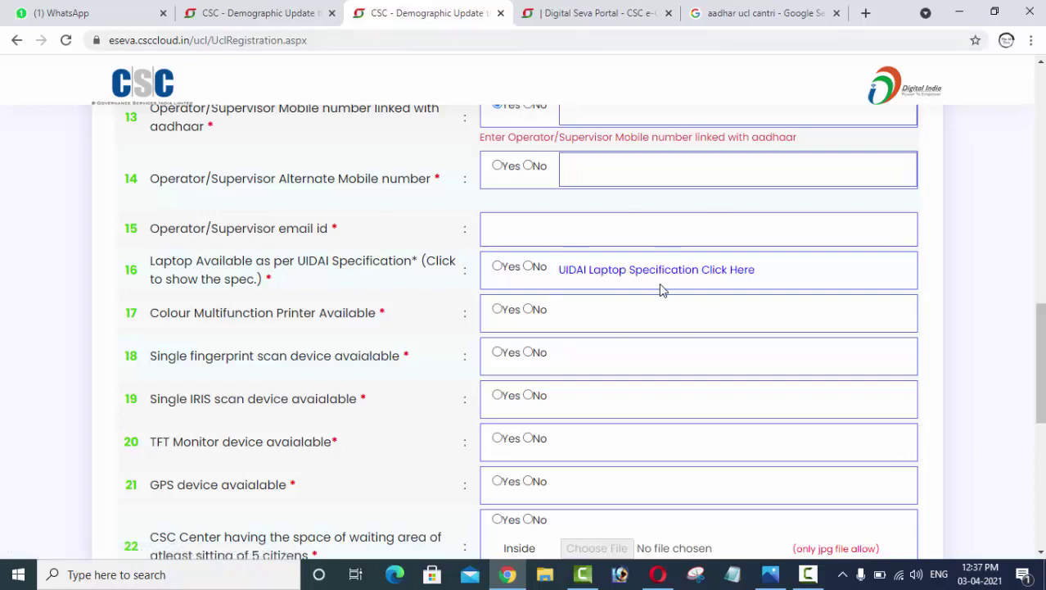
{"action": "scroll", "coordinate": [630, 274], "scroll_direction": "down", "scroll_amount": 1}
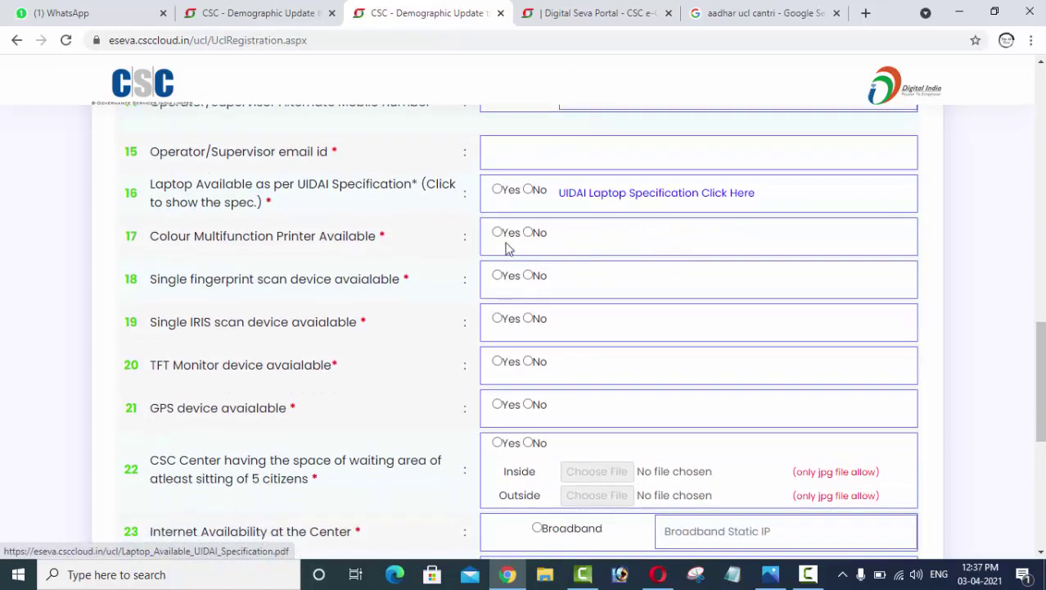
{"action": "left_click", "coordinate": [497, 190]}
{"action": "left_click", "coordinate": [529, 190]}
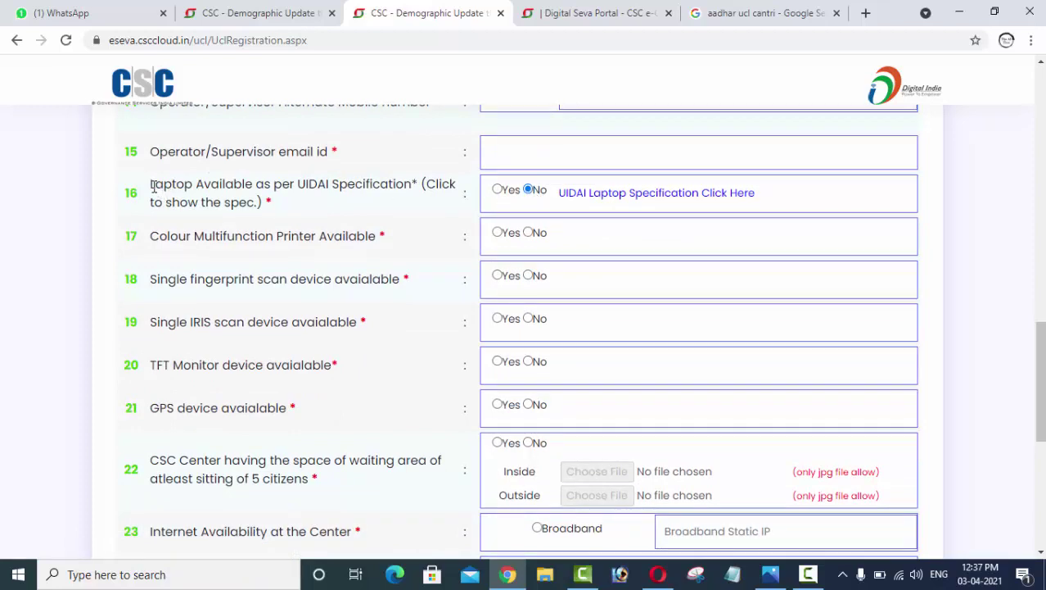
{"action": "left_click_drag", "start_coordinate": [153, 187], "coordinate": [253, 187]}
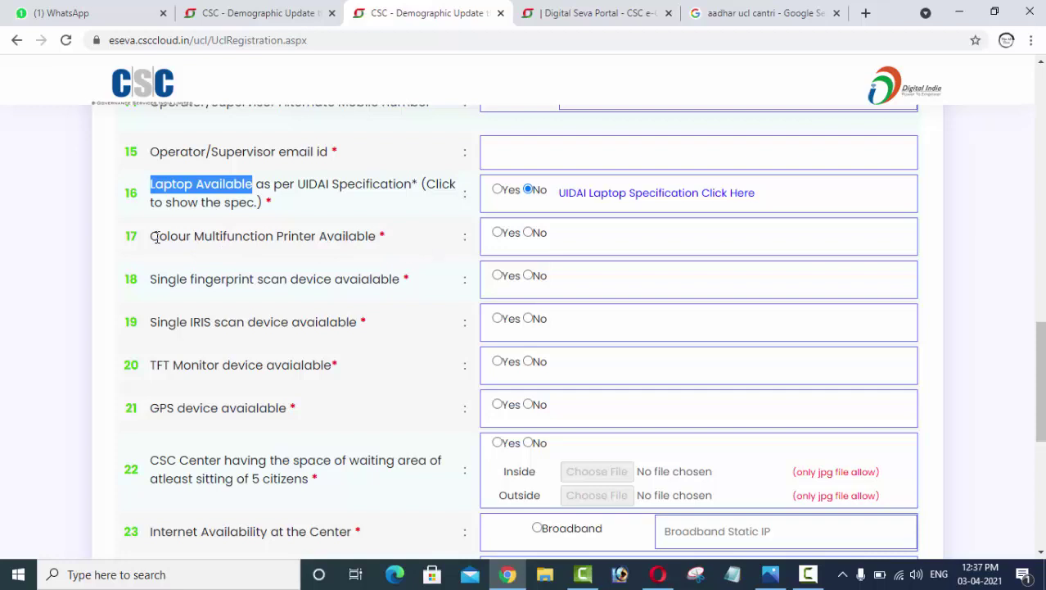
Step: Answer Yes for both the Colour Multifunction Printer and the Single fingerprint scan device
{"action": "left_click_drag", "start_coordinate": [156, 236], "coordinate": [459, 248]}
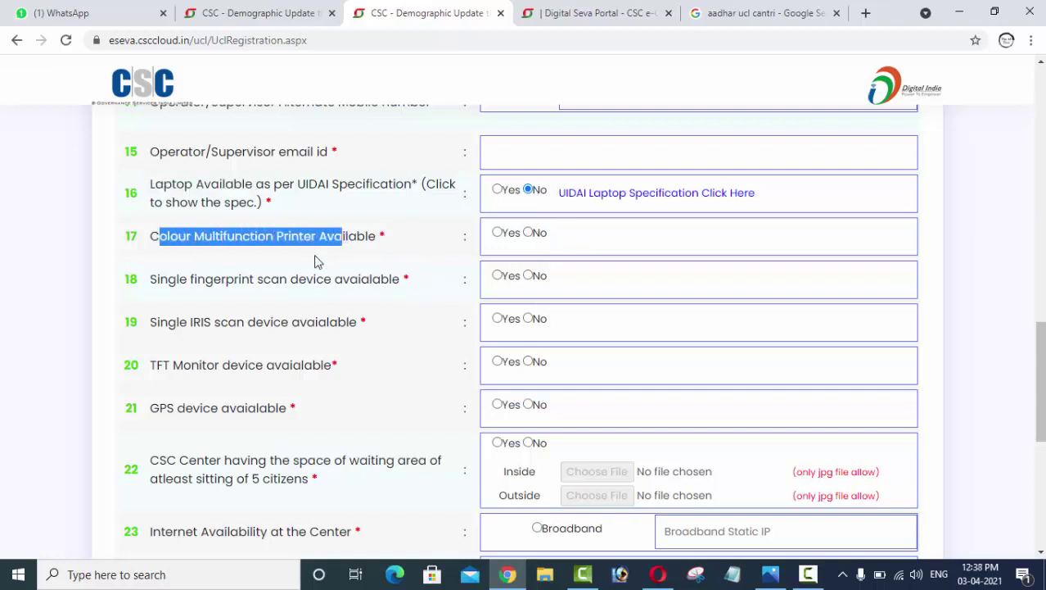
{"action": "left_click", "coordinate": [377, 238]}
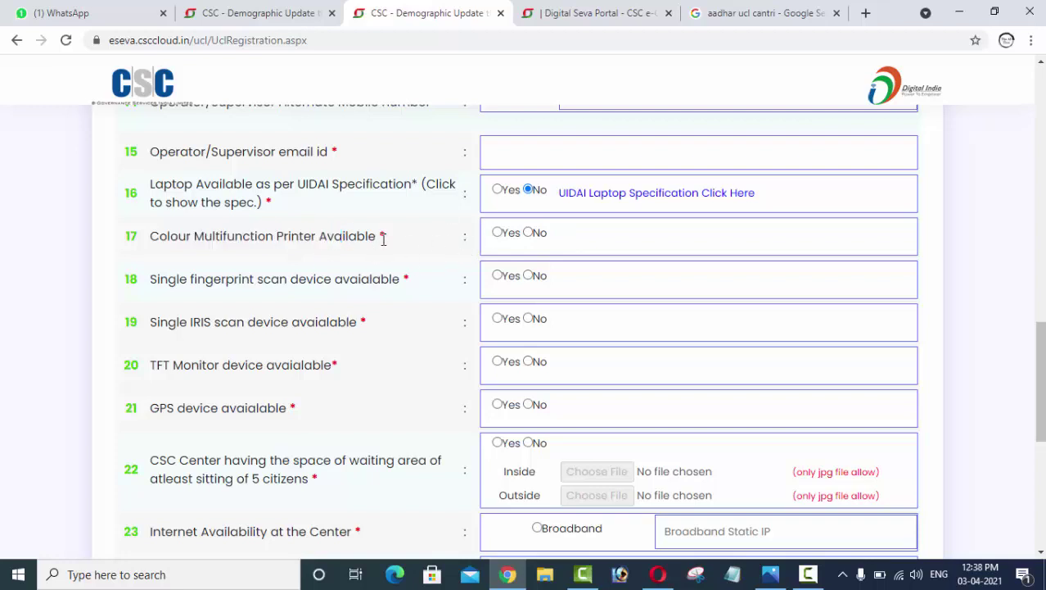
{"action": "left_click", "coordinate": [497, 234]}
{"action": "left_click_drag", "start_coordinate": [154, 279], "coordinate": [399, 280]}
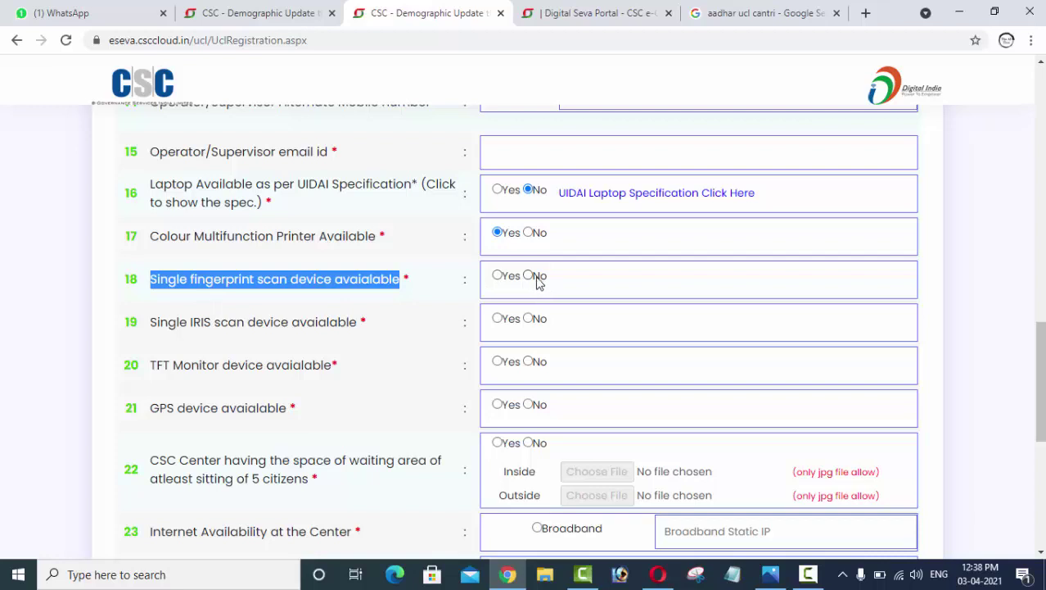
{"action": "left_click", "coordinate": [259, 285]}
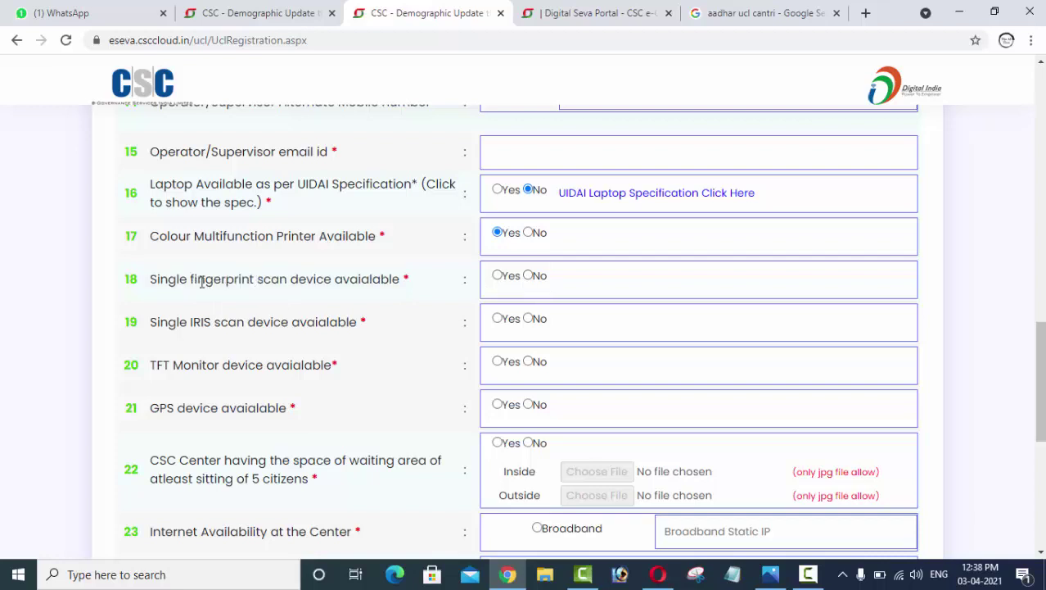
{"action": "left_click_drag", "start_coordinate": [195, 282], "coordinate": [258, 281]}
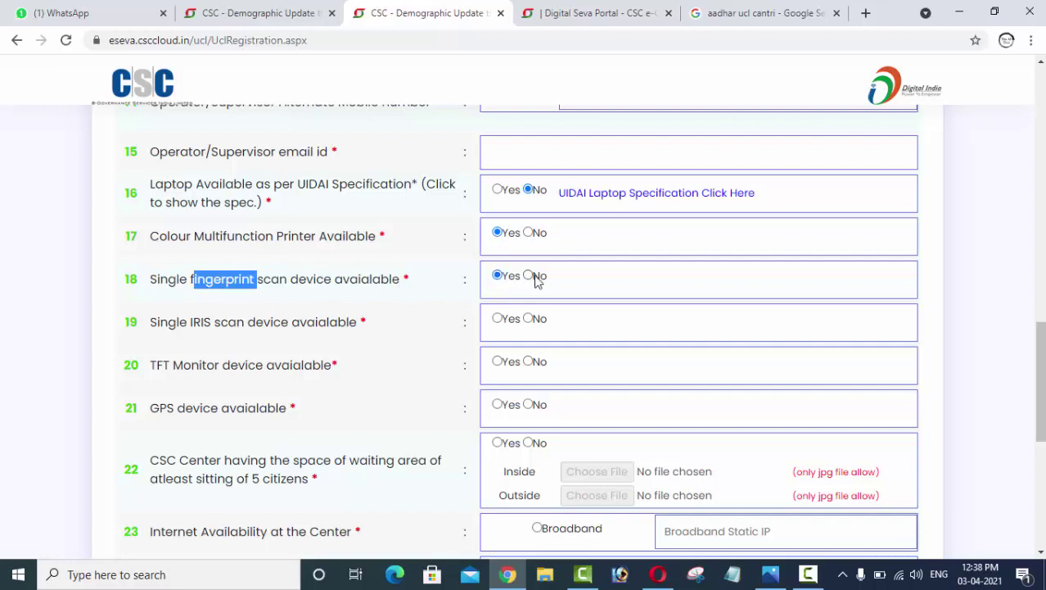
Step: Examine the IRIS scan device, TFT Monitor, GPS device and citizen waiting area questions of the form
{"action": "scroll", "coordinate": [535, 279], "scroll_direction": "down", "scroll_amount": 1}
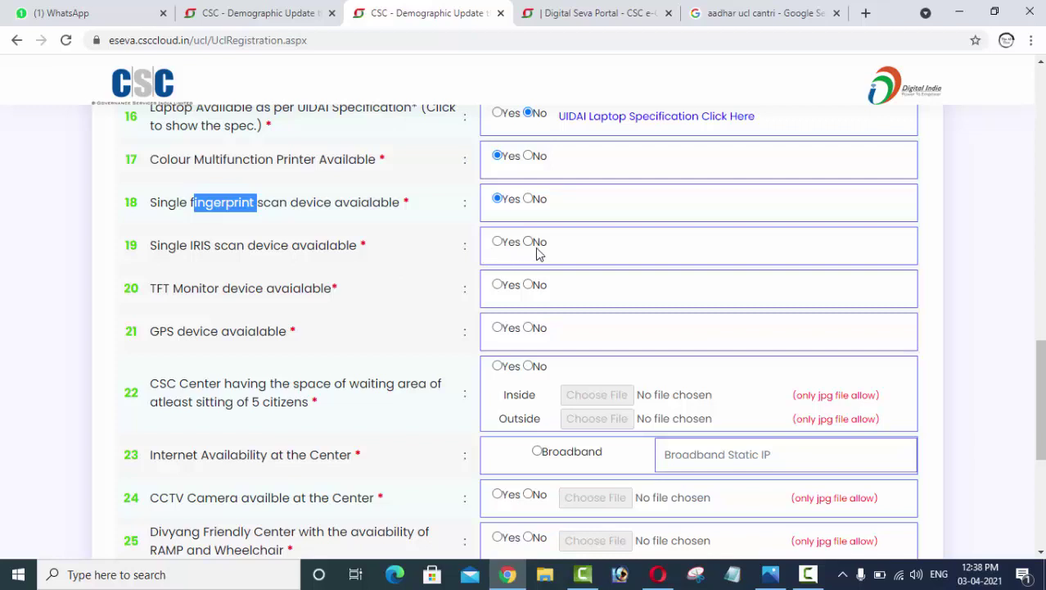
{"action": "scroll", "coordinate": [495, 256], "scroll_direction": "up", "scroll_amount": 3}
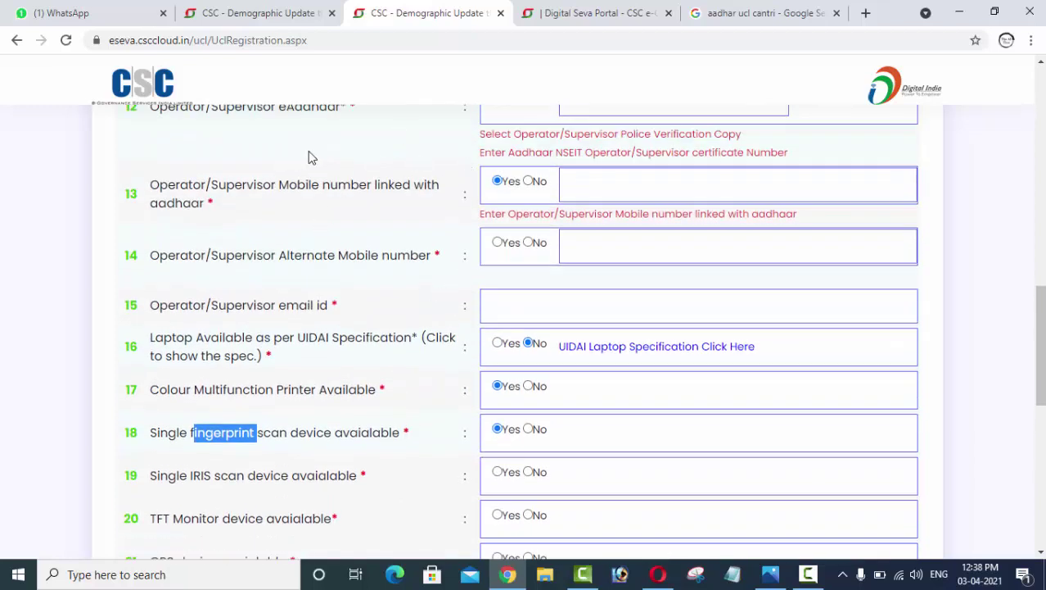
{"action": "scroll", "coordinate": [246, 393], "scroll_direction": "down", "scroll_amount": 2}
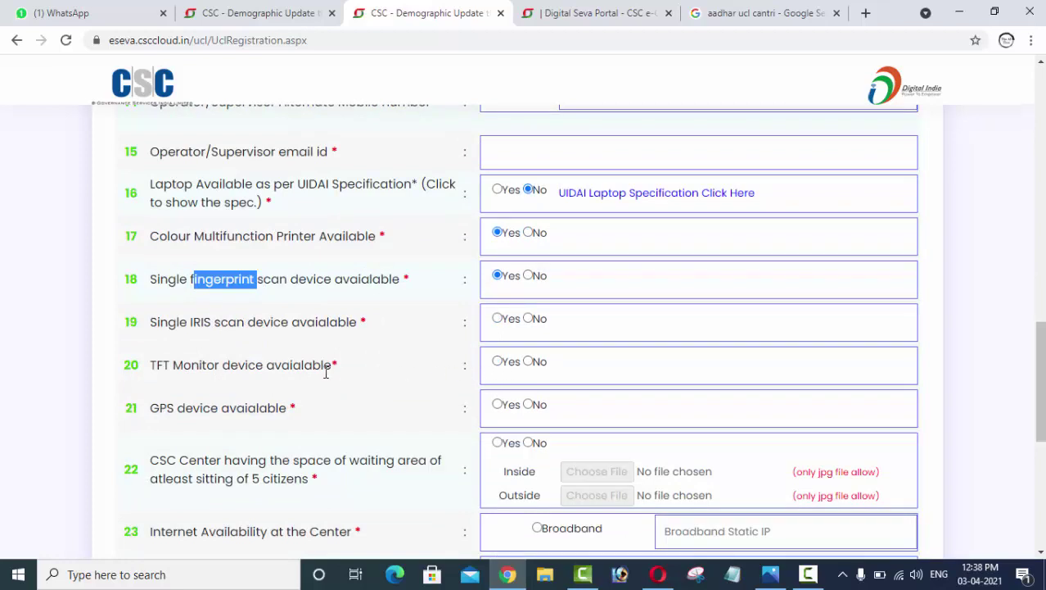
{"action": "scroll", "coordinate": [327, 368], "scroll_direction": "down", "scroll_amount": 1}
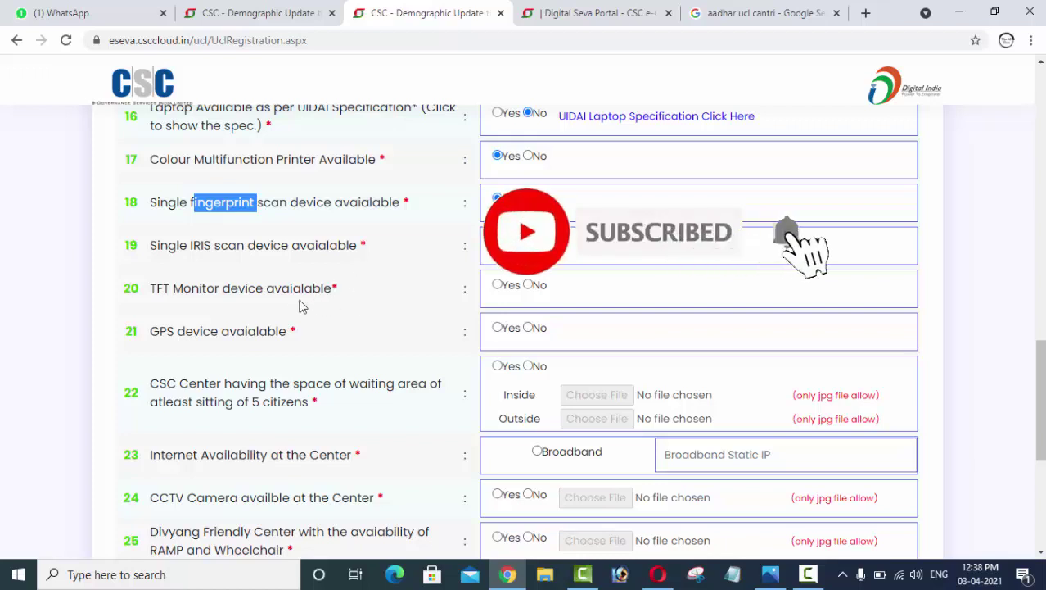
{"action": "scroll", "coordinate": [197, 307], "scroll_direction": "down", "scroll_amount": 1}
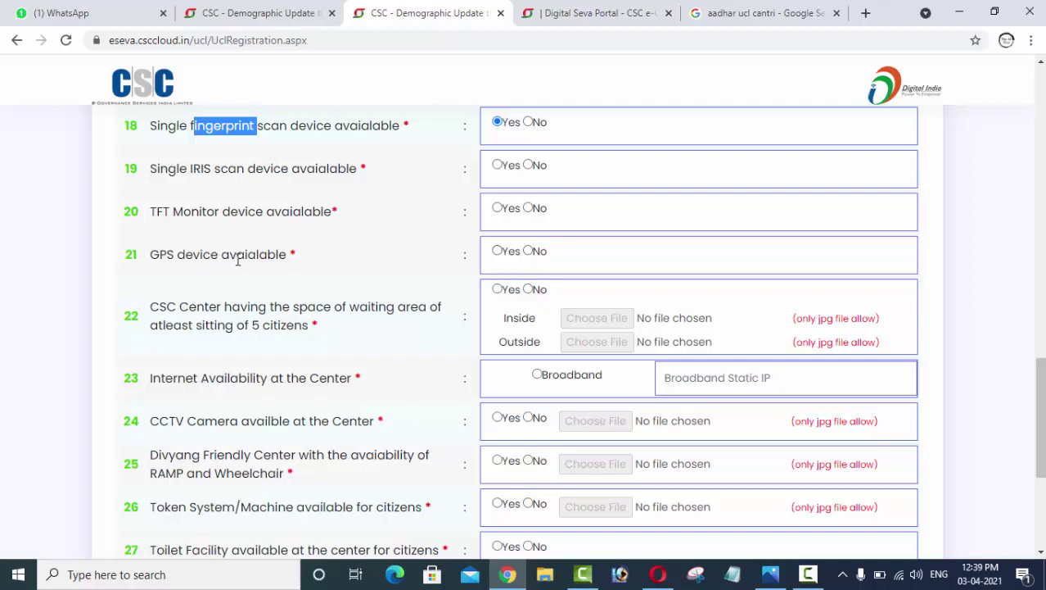
{"action": "scroll", "coordinate": [238, 260], "scroll_direction": "down", "scroll_amount": 2}
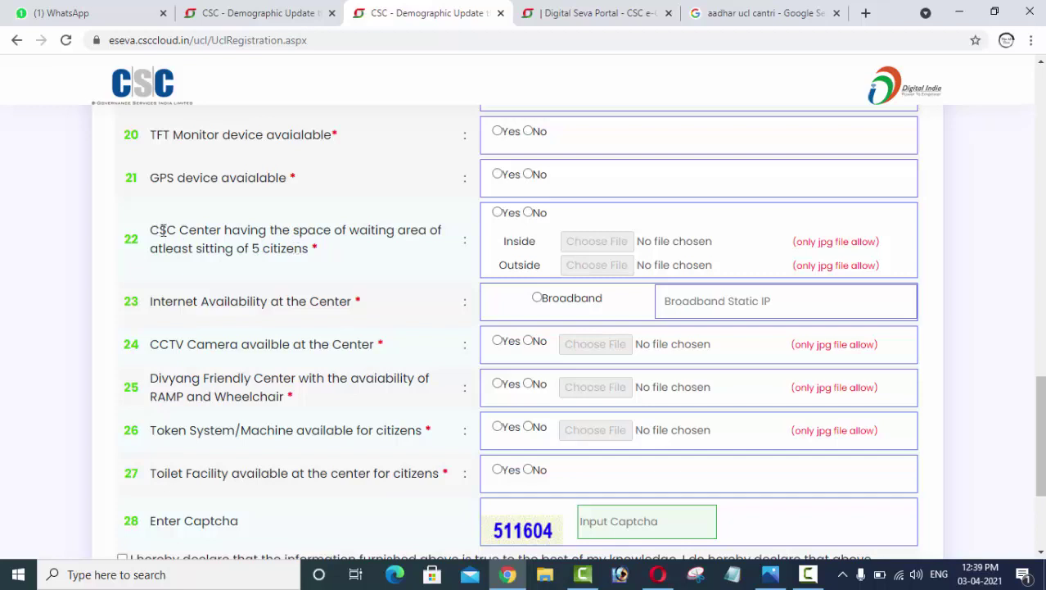
{"action": "left_click_drag", "start_coordinate": [163, 231], "coordinate": [442, 251]}
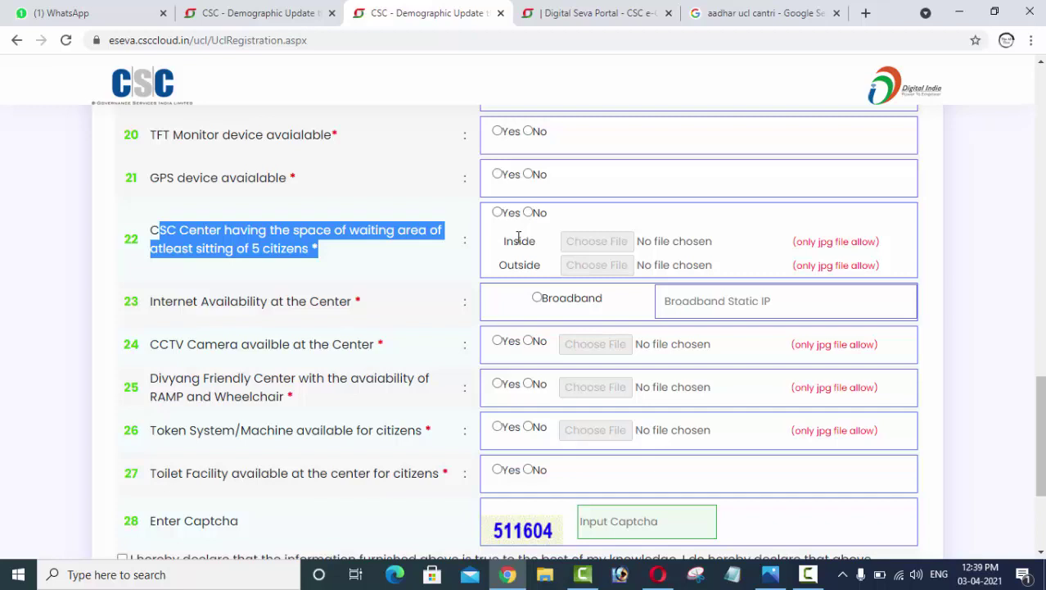
Step: Set Internet Availability at the Center to Broadband and answer Yes for the CCTV Camera
{"action": "scroll", "coordinate": [518, 241], "scroll_direction": "down", "scroll_amount": 1}
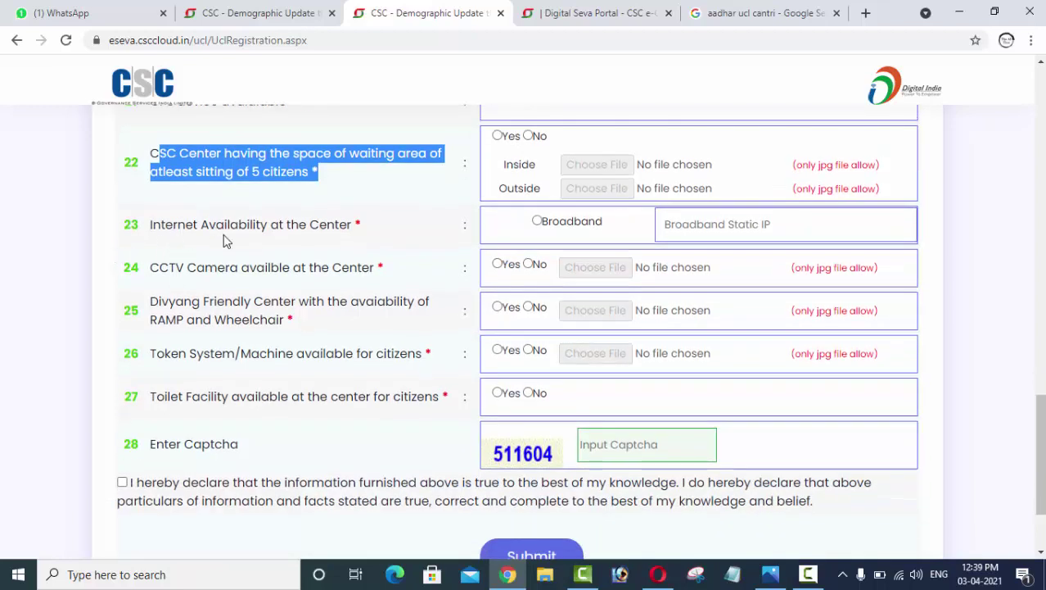
{"action": "left_click_drag", "start_coordinate": [150, 227], "coordinate": [321, 240]}
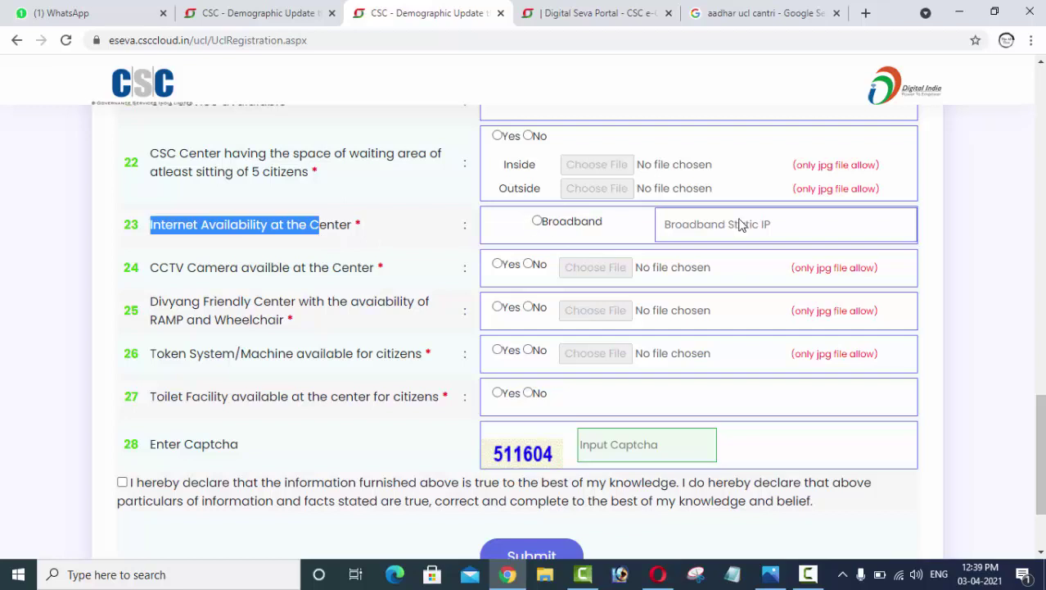
{"action": "left_click", "coordinate": [538, 222]}
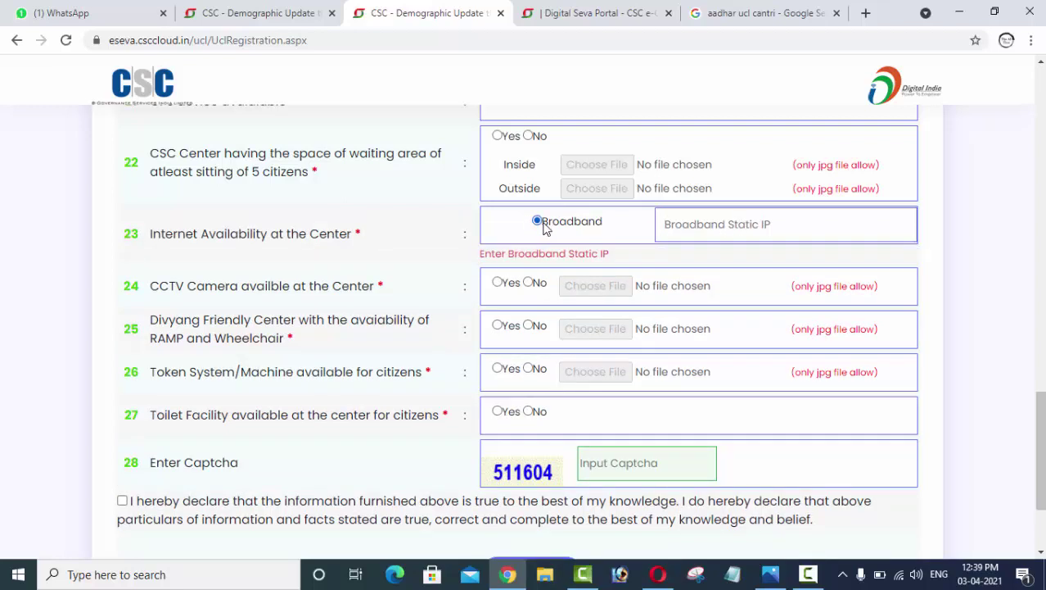
{"action": "left_click", "coordinate": [709, 223]}
{"action": "left_click", "coordinate": [501, 282]}
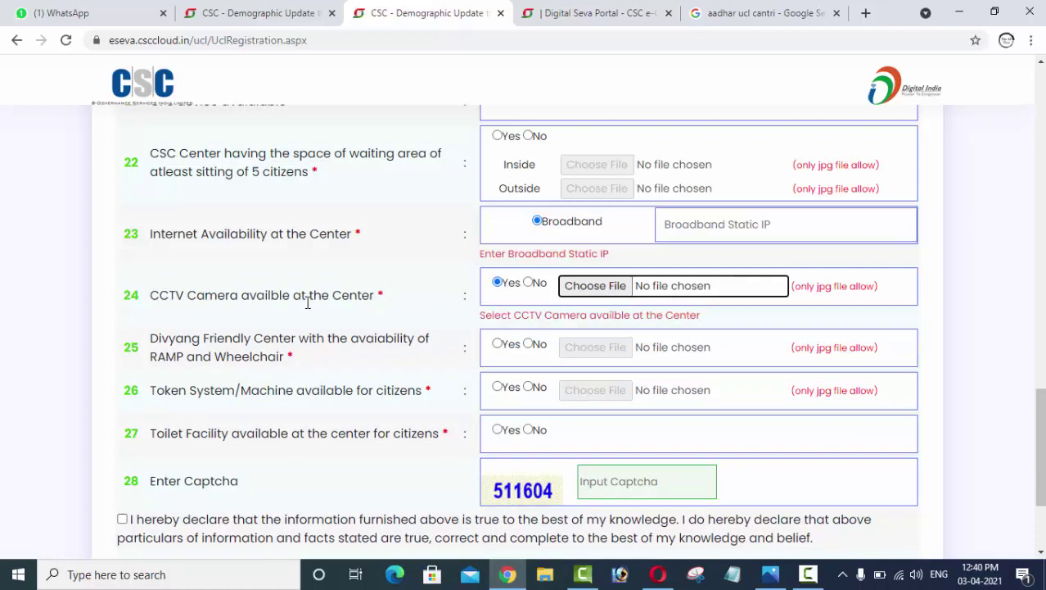
Step: Review the Token System/Machine question and answer Yes for the Toilet Facility available at the center for citizens
{"action": "scroll", "coordinate": [523, 297], "scroll_direction": "down", "scroll_amount": 1}
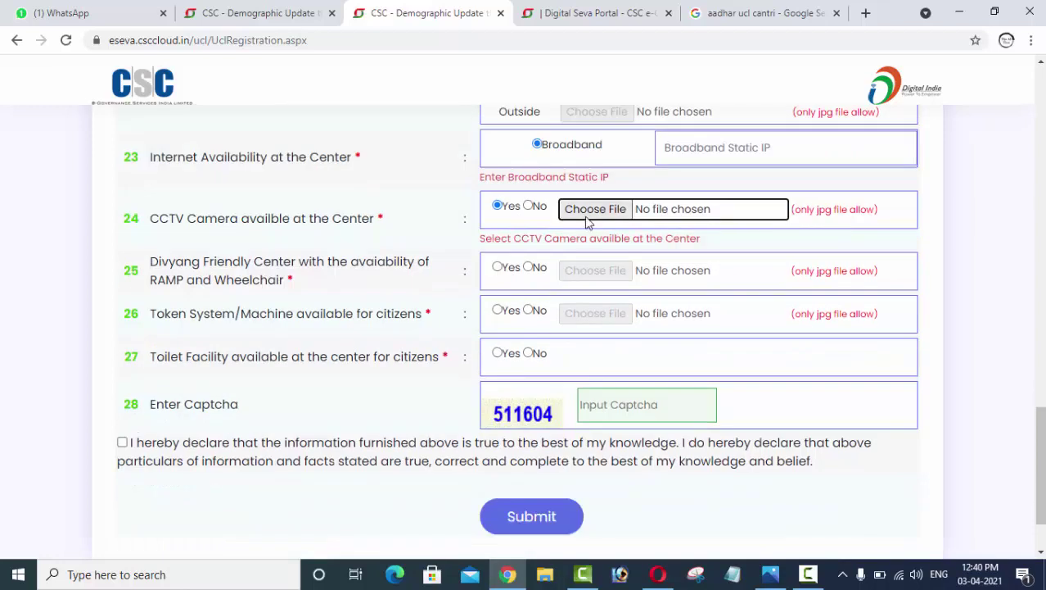
{"action": "scroll", "coordinate": [186, 328], "scroll_direction": "down", "scroll_amount": 1}
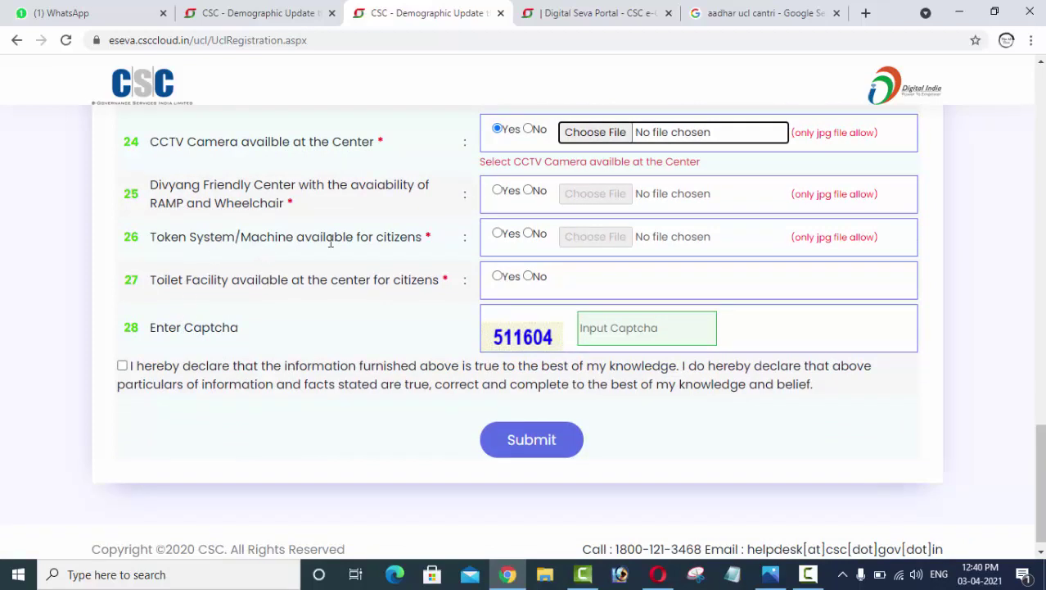
{"action": "left_click_drag", "start_coordinate": [151, 238], "coordinate": [298, 243]}
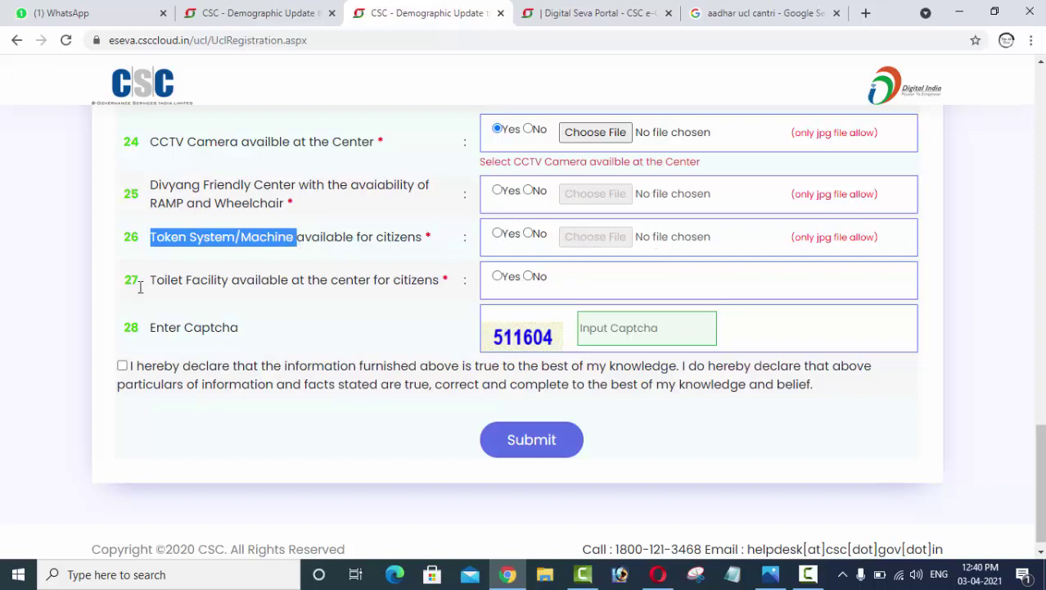
{"action": "left_click_drag", "start_coordinate": [148, 287], "coordinate": [353, 280]}
{"action": "left_click", "coordinate": [292, 297]}
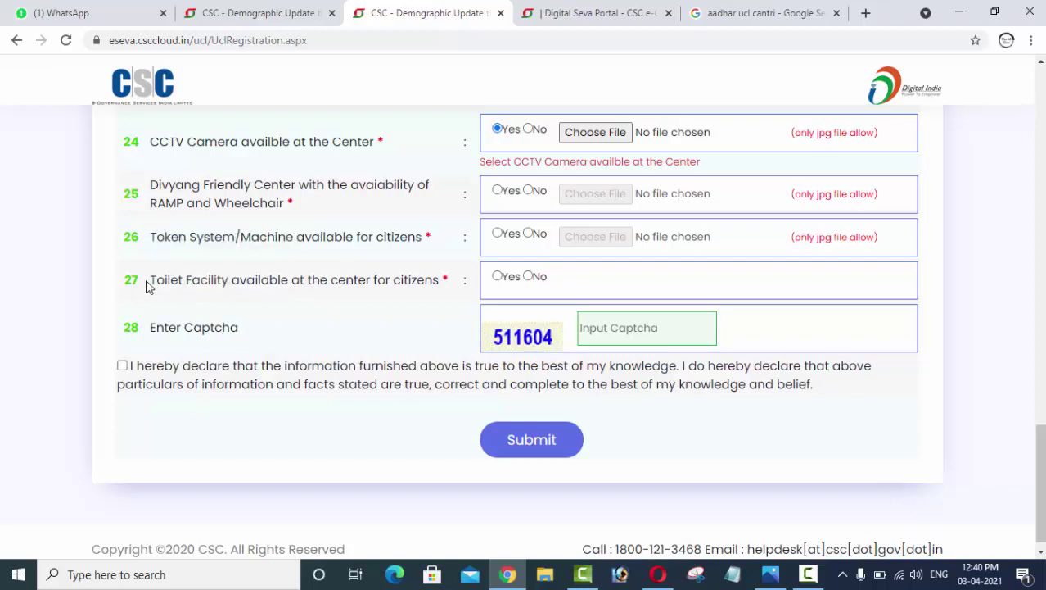
{"action": "left_click_drag", "start_coordinate": [148, 287], "coordinate": [405, 279]}
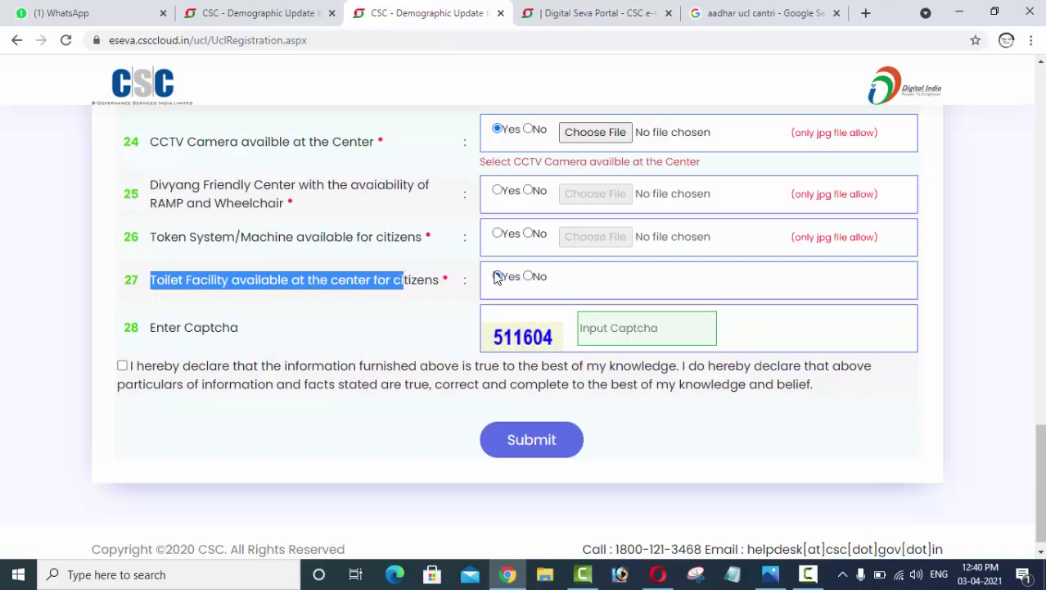
{"action": "left_click", "coordinate": [497, 277]}
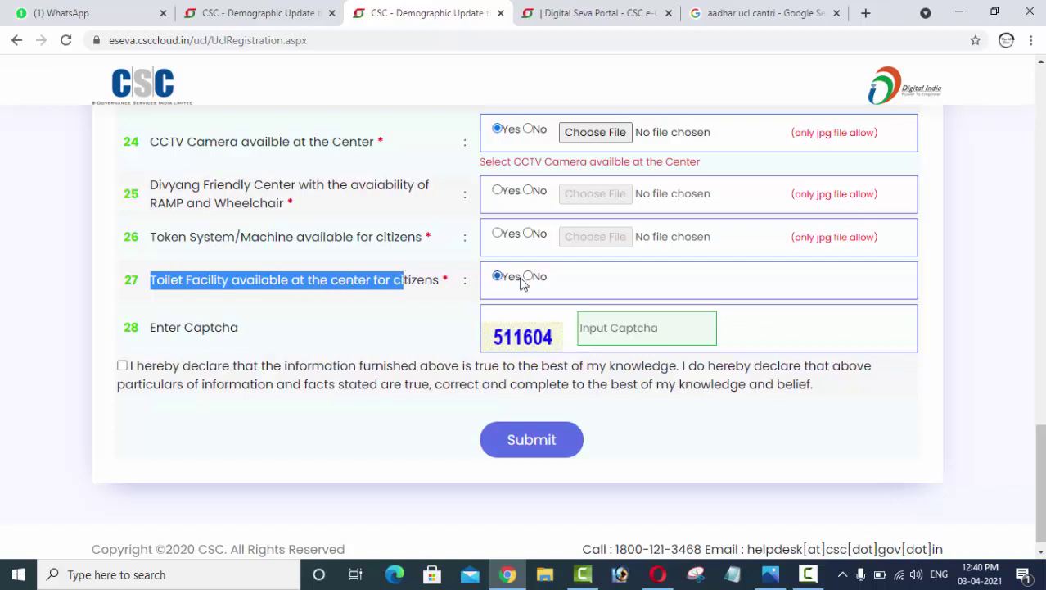
{"action": "left_click", "coordinate": [425, 280]}
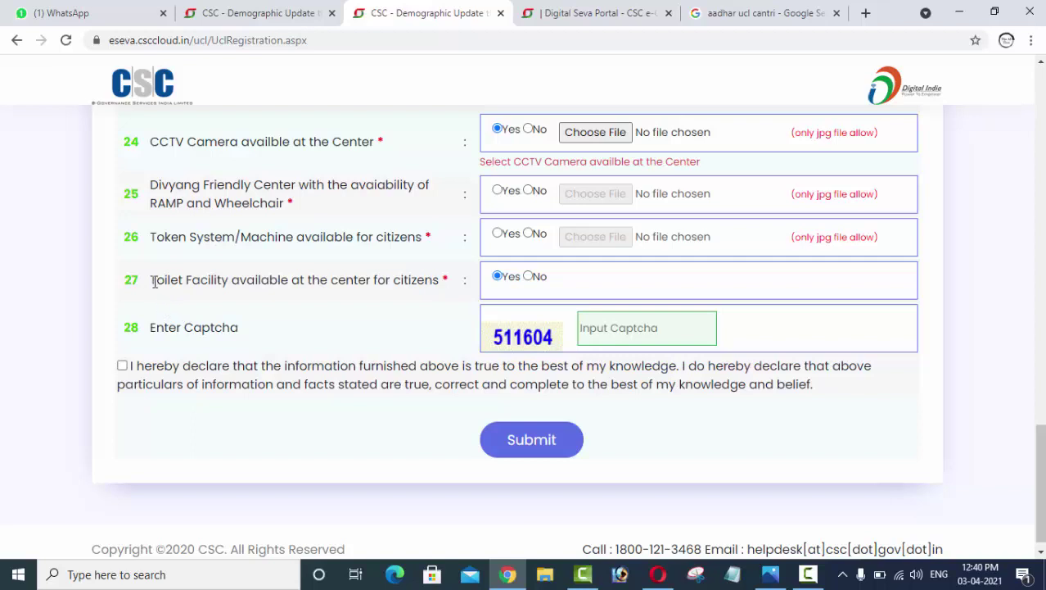
{"action": "left_click_drag", "start_coordinate": [154, 280], "coordinate": [403, 283]}
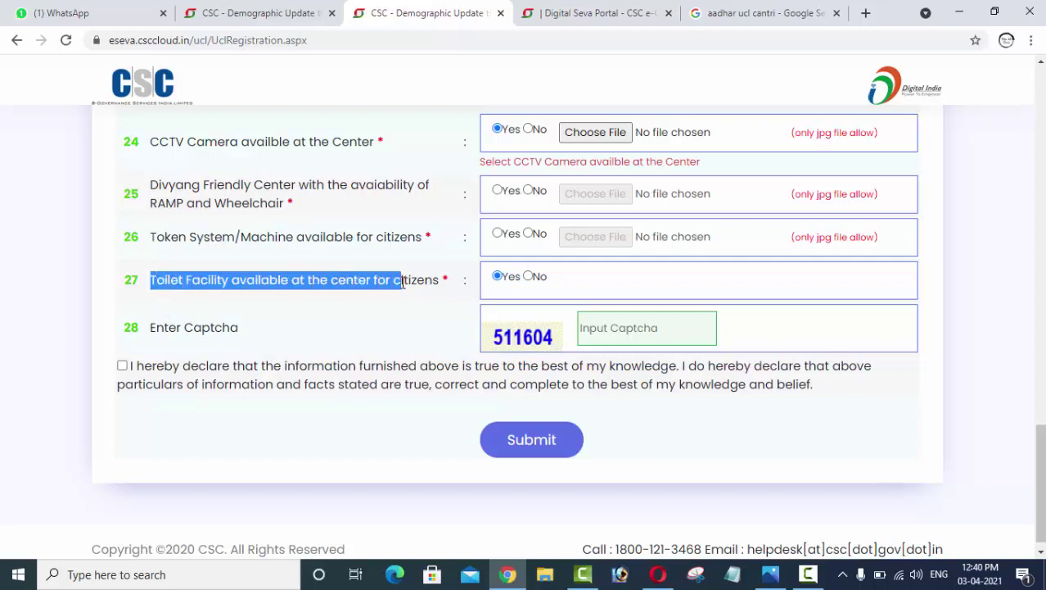
Step: Recheck the Toilet Facility question and the fields above, accept the truthfulness declaration and submit the registration form
{"action": "left_click", "coordinate": [379, 299]}
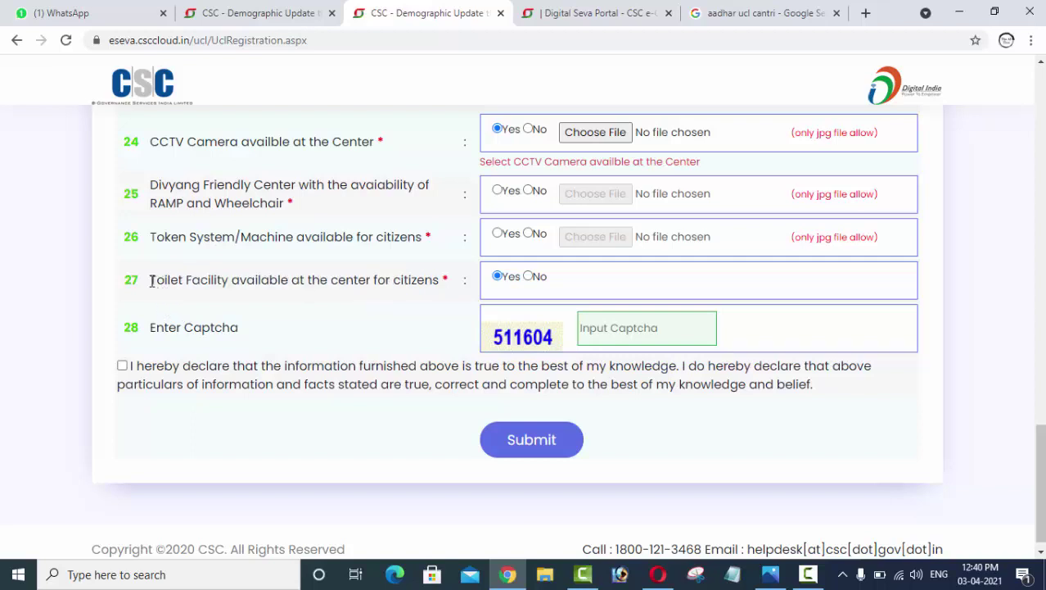
{"action": "left_click_drag", "start_coordinate": [152, 281], "coordinate": [426, 282]}
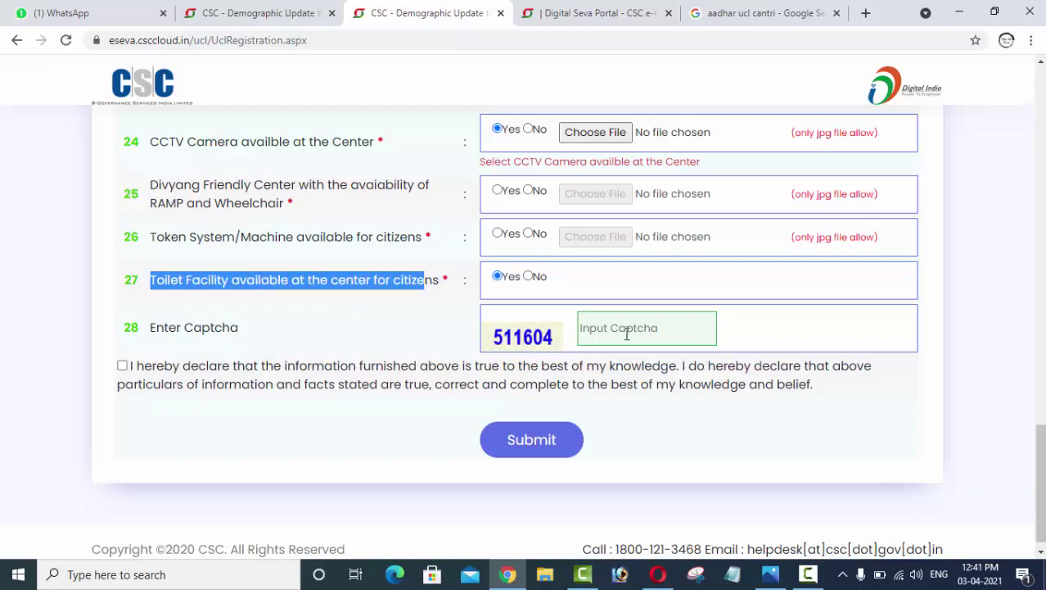
{"action": "scroll", "coordinate": [612, 333], "scroll_direction": "up", "scroll_amount": 13}
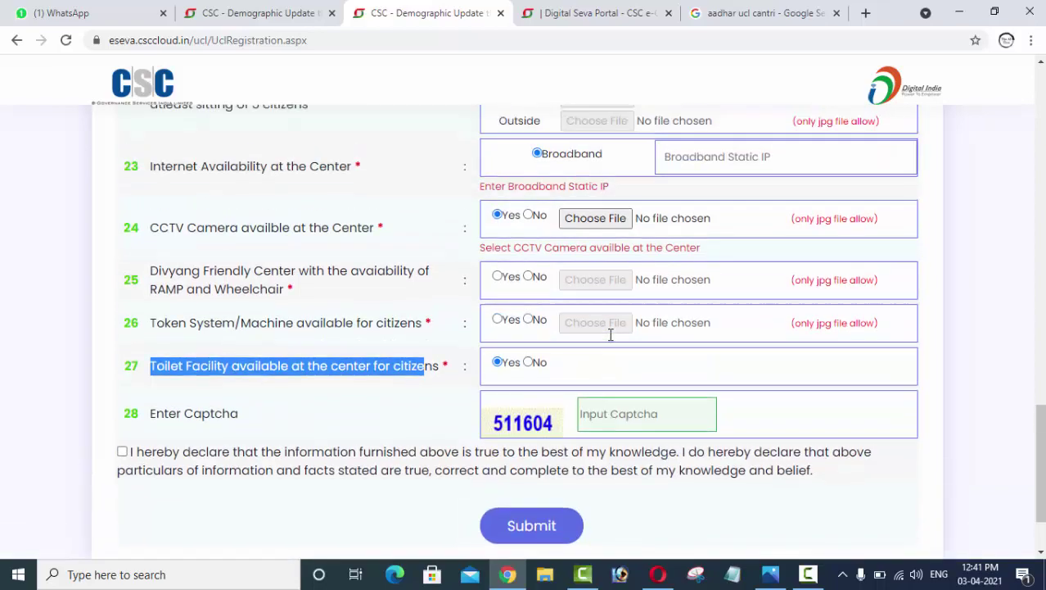
{"action": "scroll", "coordinate": [611, 340], "scroll_direction": "up", "scroll_amount": 5}
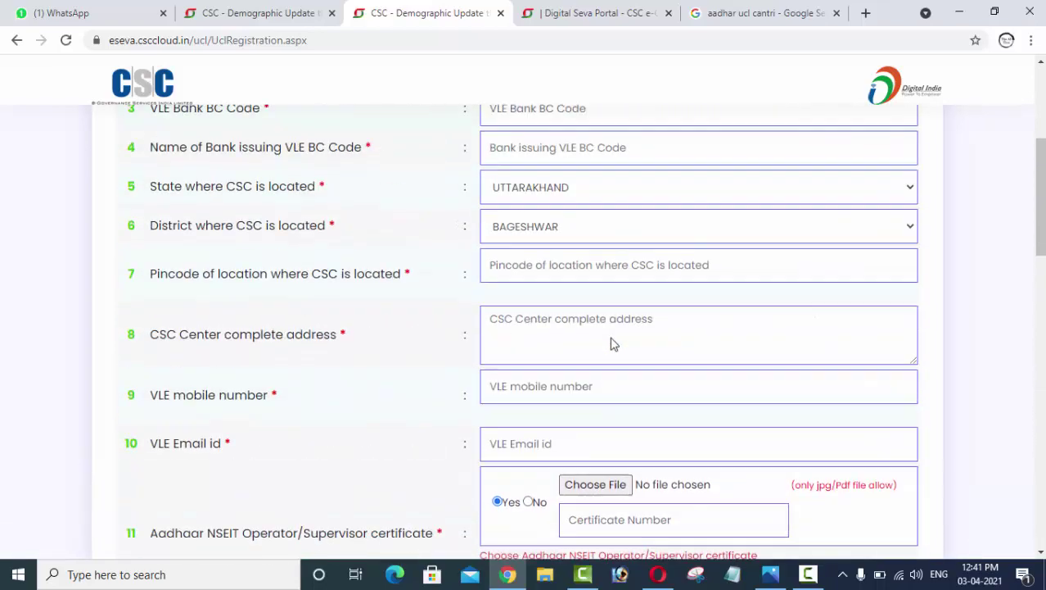
{"action": "scroll", "coordinate": [611, 339], "scroll_direction": "down", "scroll_amount": 7}
{"action": "scroll", "coordinate": [611, 338], "scroll_direction": "down", "scroll_amount": 10}
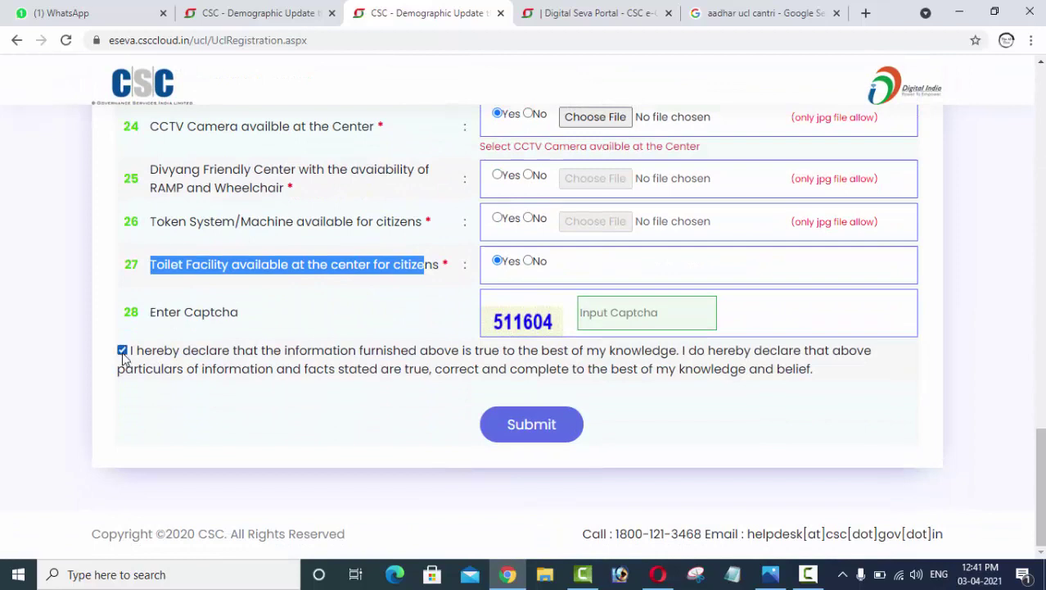
{"action": "left_click", "coordinate": [531, 425]}
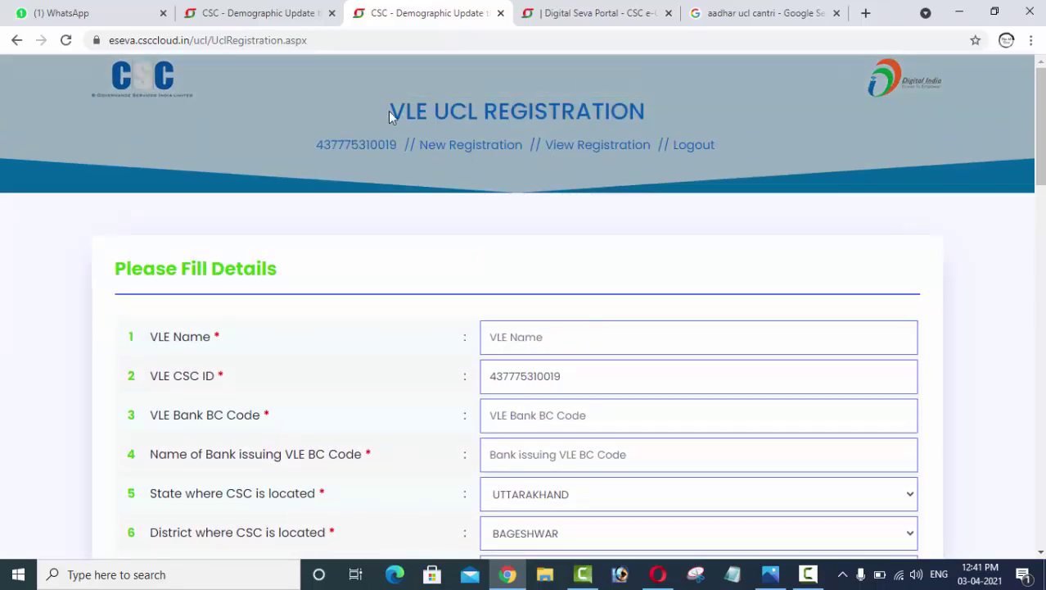
Step: Highlight the VLE UCL REGISTRATION heading and submit the completed form again
{"action": "left_click_drag", "start_coordinate": [390, 113], "coordinate": [648, 127]}
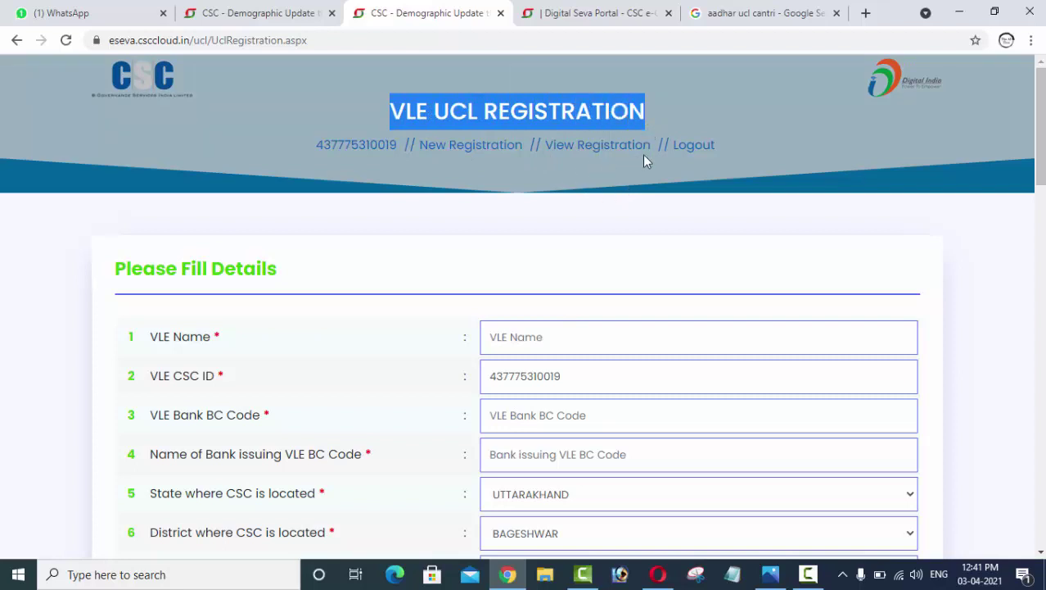
{"action": "scroll", "coordinate": [576, 268], "scroll_direction": "down", "scroll_amount": 10}
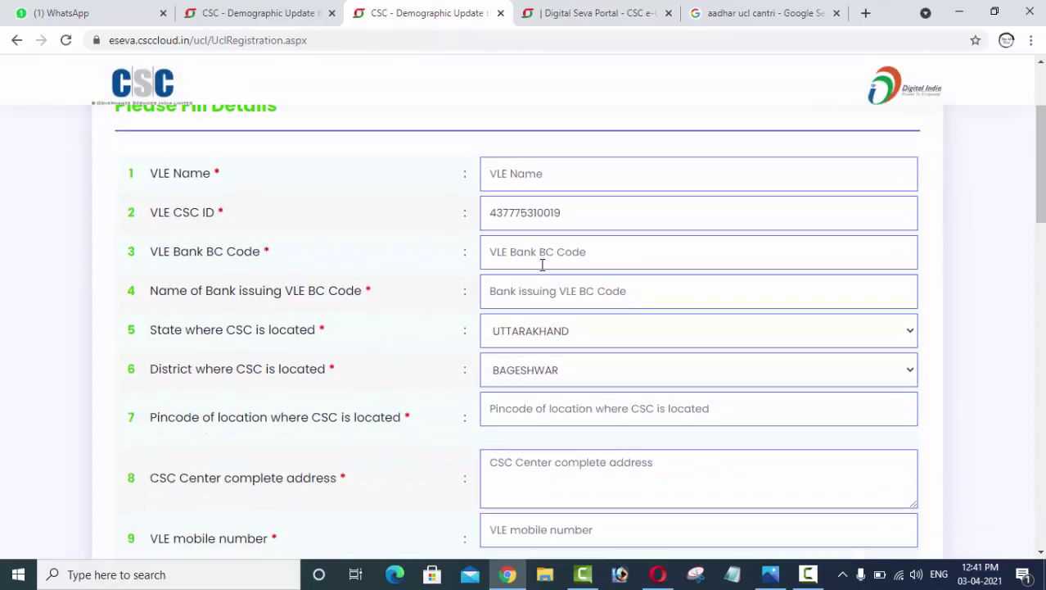
{"action": "scroll", "coordinate": [540, 377], "scroll_direction": "down", "scroll_amount": 15}
{"action": "left_click", "coordinate": [548, 425]}
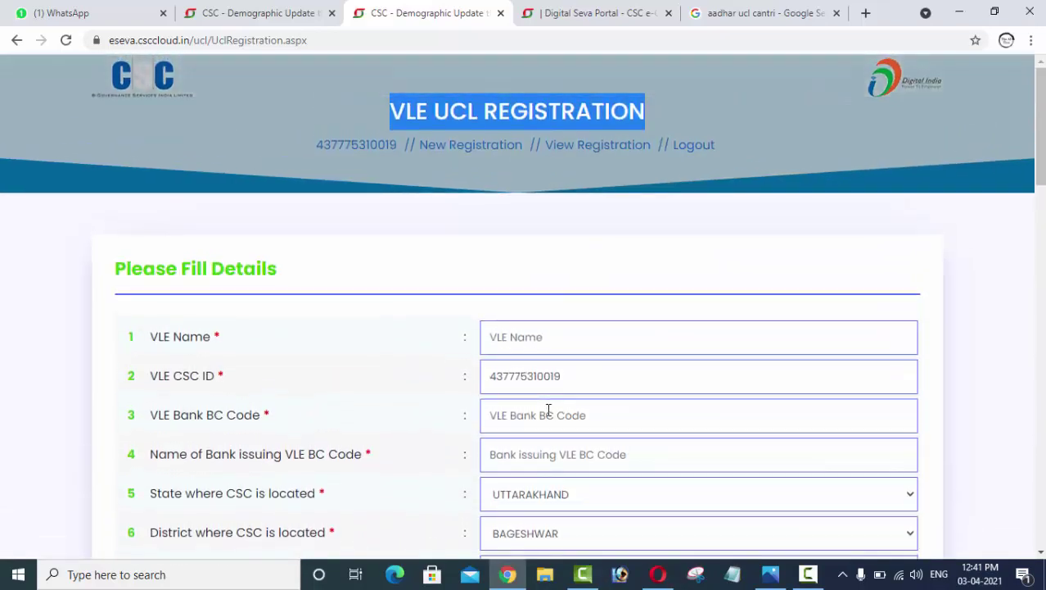
Step: Review the whole UCL registration form, from the VLE details through the operator, device and center facility questions to the declaration
{"action": "scroll", "coordinate": [181, 410], "scroll_direction": "down", "scroll_amount": 2}
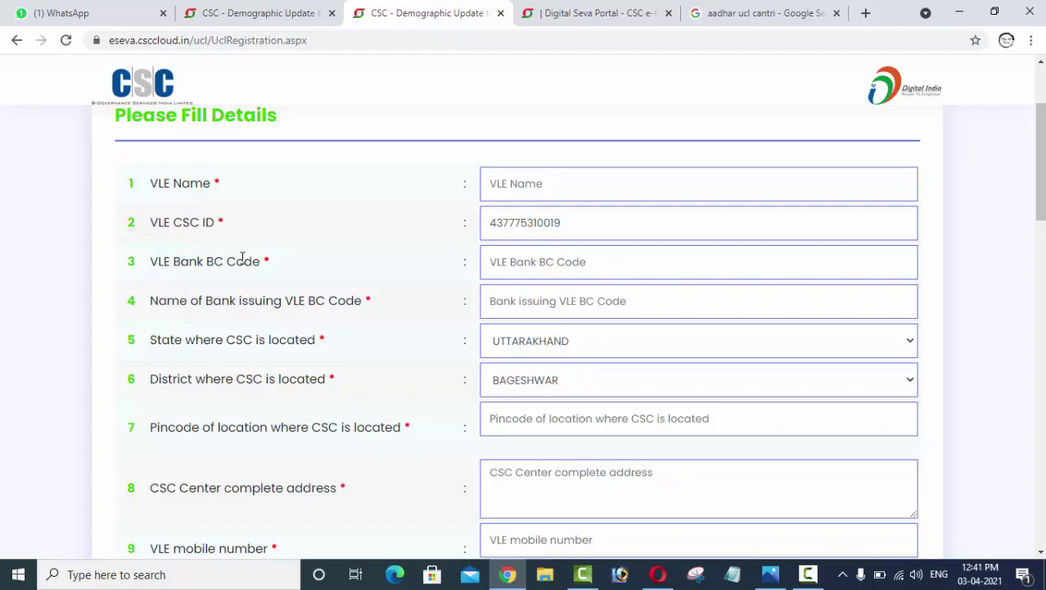
{"action": "scroll", "coordinate": [242, 259], "scroll_direction": "down", "scroll_amount": 4}
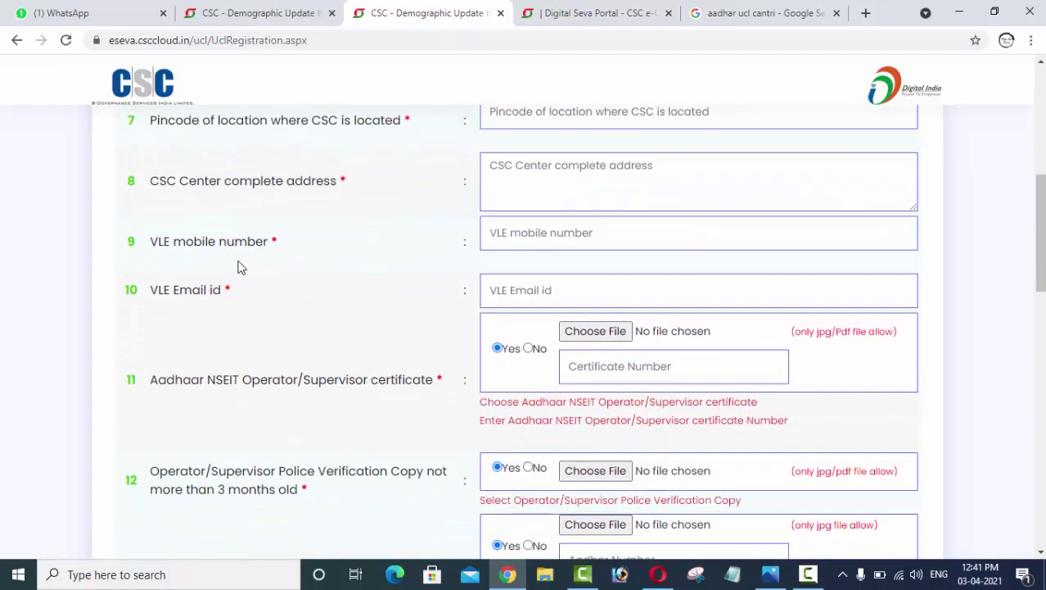
{"action": "scroll", "coordinate": [241, 267], "scroll_direction": "down", "scroll_amount": 4}
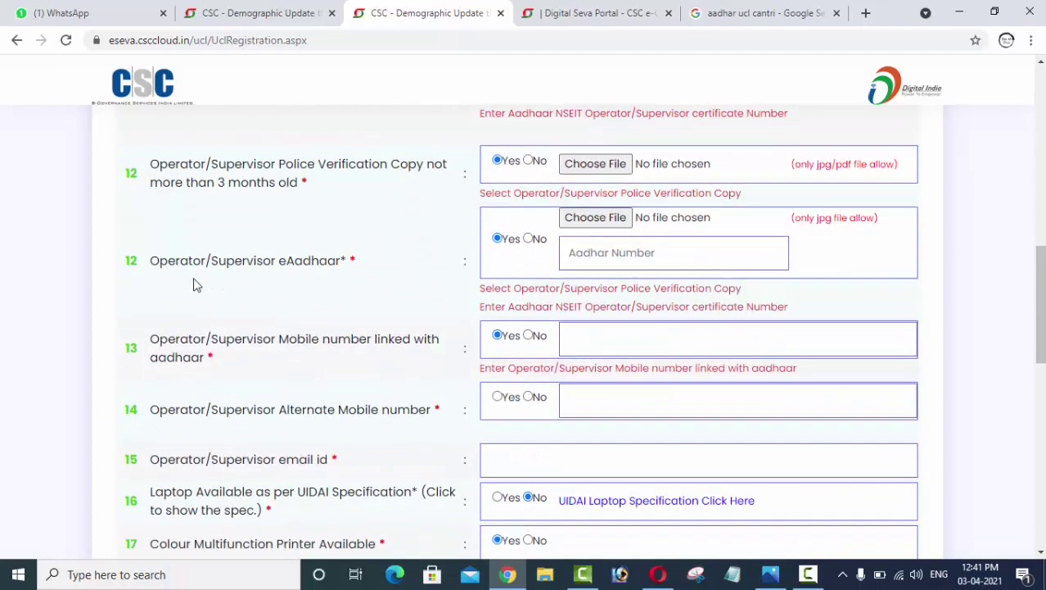
{"action": "scroll", "coordinate": [184, 280], "scroll_direction": "down", "scroll_amount": 2}
{"action": "scroll", "coordinate": [185, 281], "scroll_direction": "down", "scroll_amount": 2}
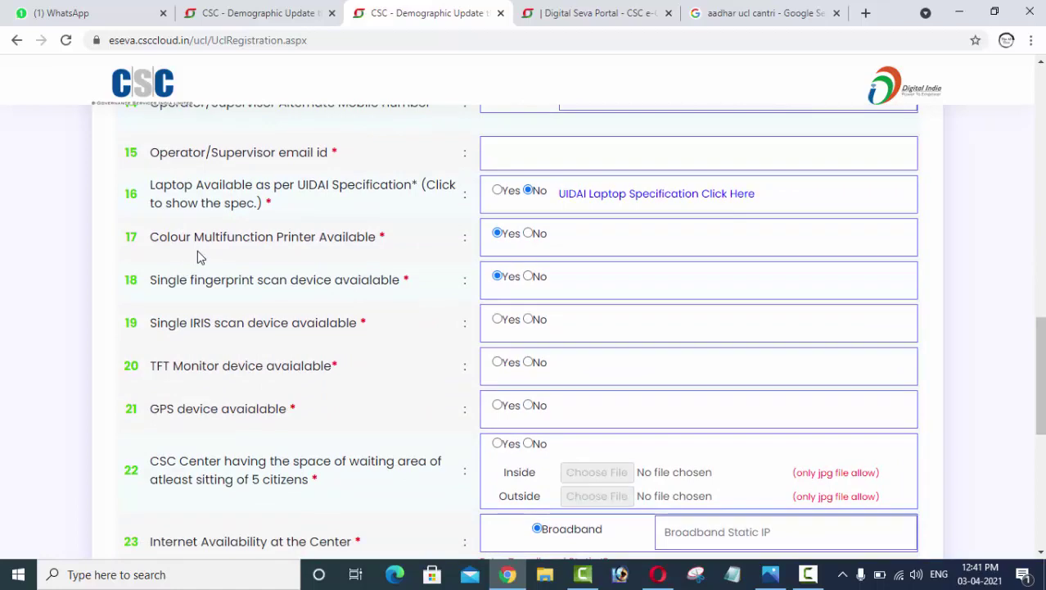
{"action": "scroll", "coordinate": [198, 256], "scroll_direction": "down", "scroll_amount": 4}
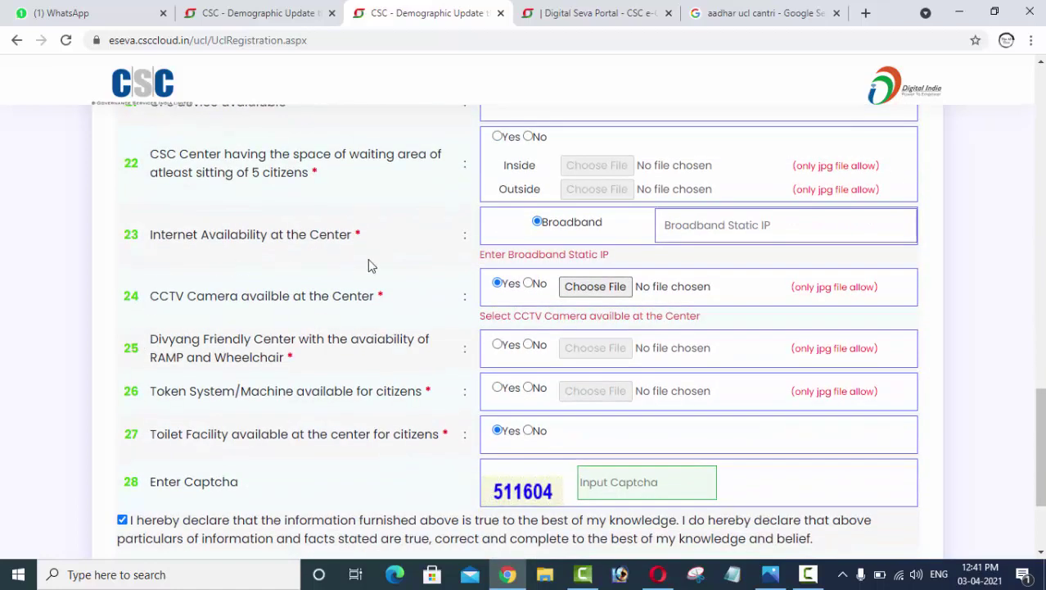
{"action": "scroll", "coordinate": [467, 276], "scroll_direction": "down", "scroll_amount": 2}
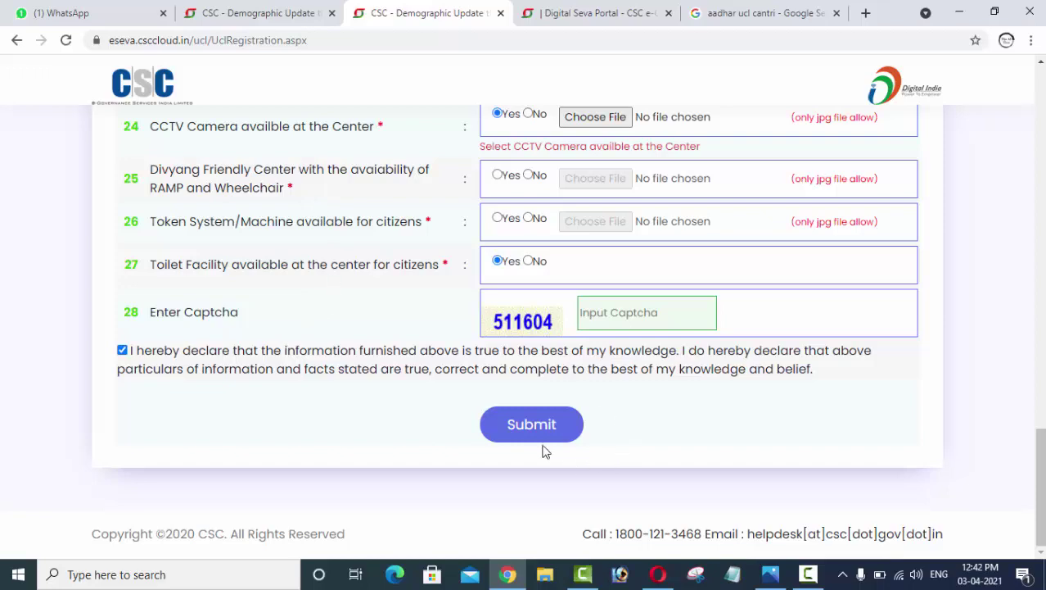
{"action": "scroll", "coordinate": [710, 425], "scroll_direction": "up", "scroll_amount": 18}
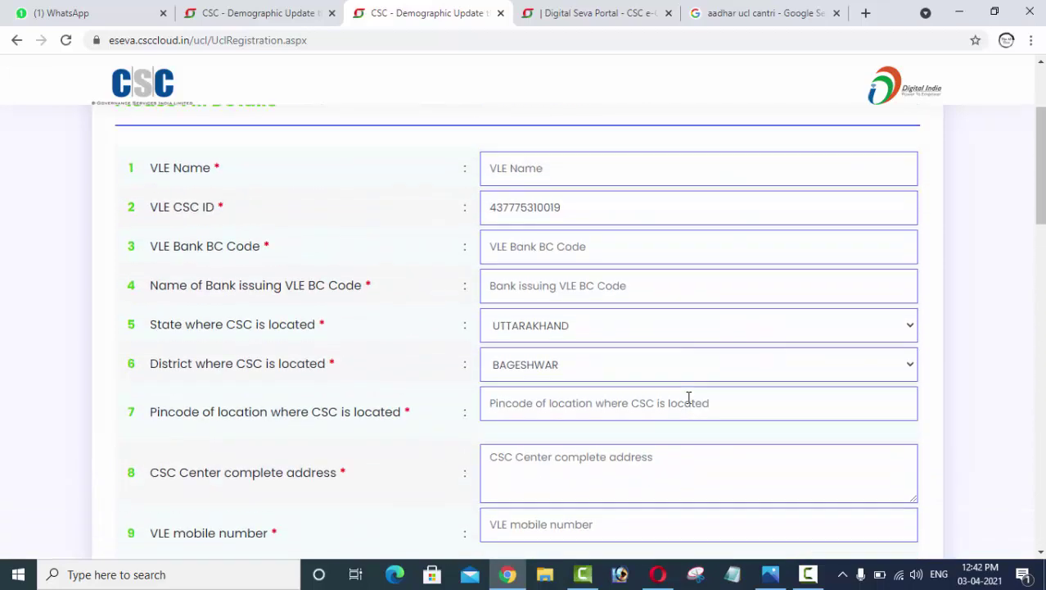
{"action": "scroll", "coordinate": [688, 397], "scroll_direction": "up", "scroll_amount": 2}
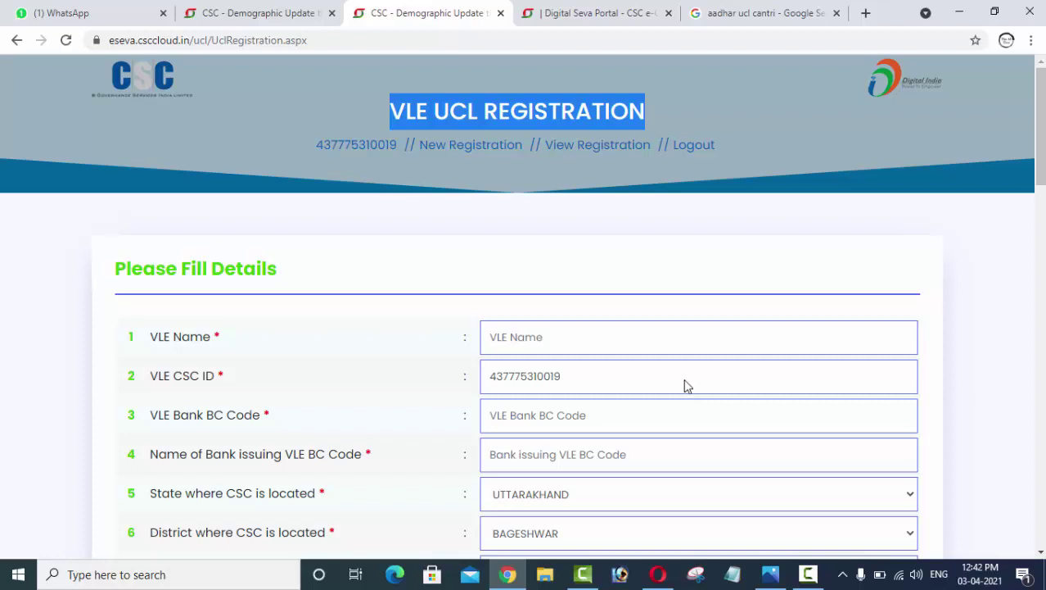
Step: Switch to the Opera browser window with the Tips All Time YouTube channel
{"action": "left_click", "coordinate": [657, 576]}
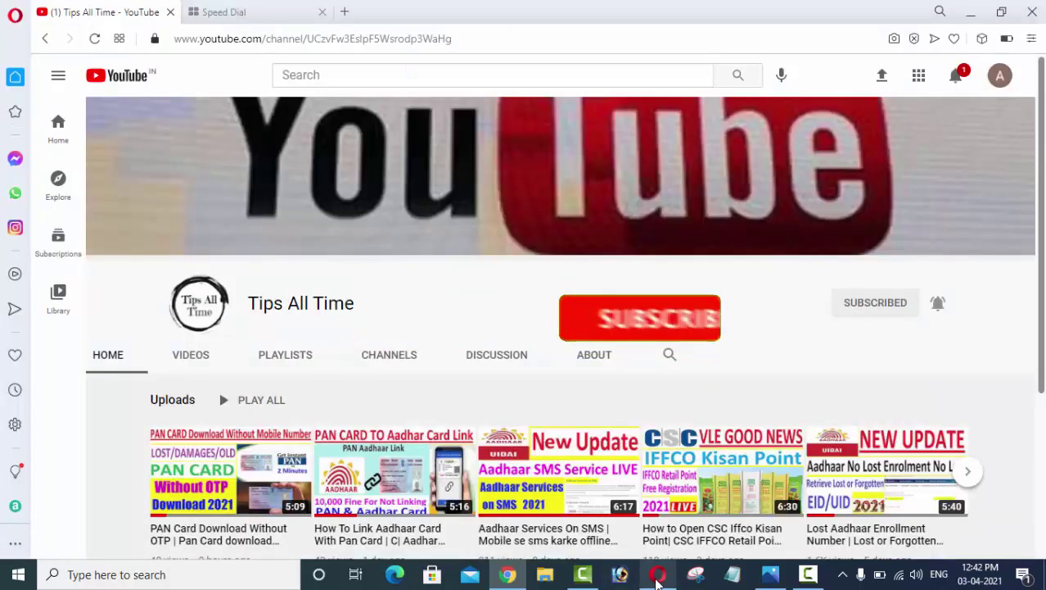